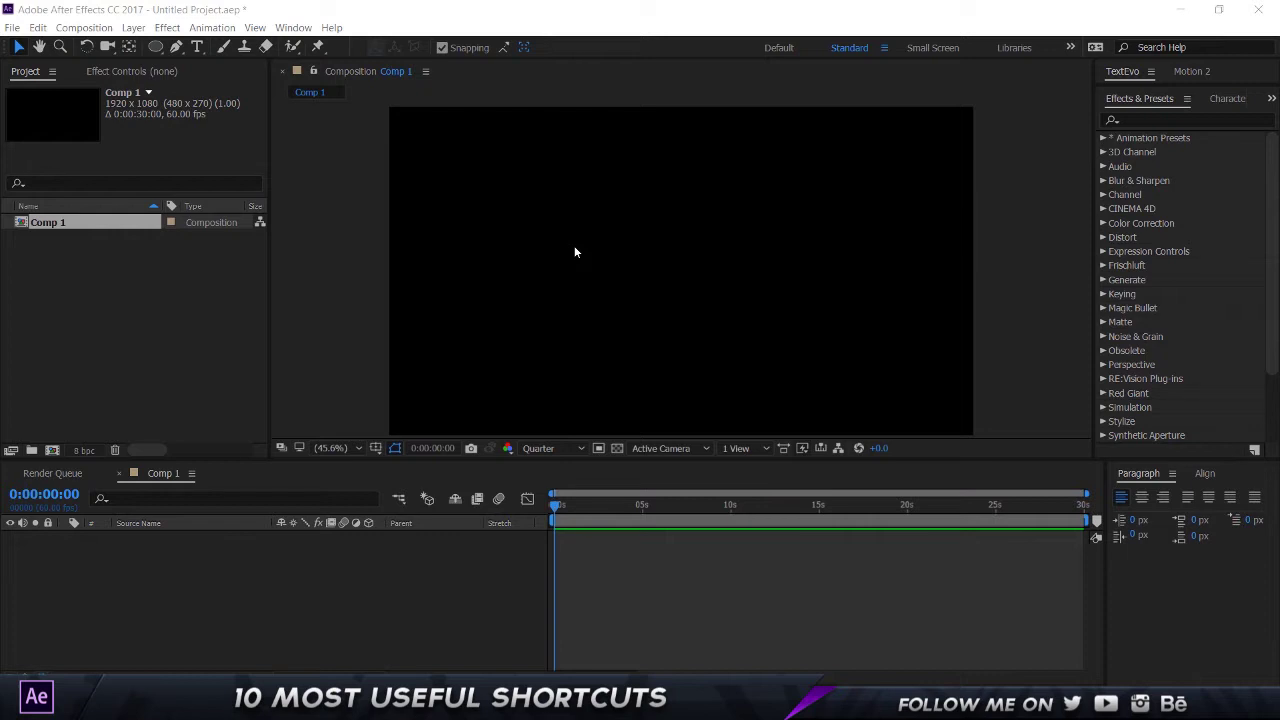
- Draw a white circle in Comp 1 with the Ellipse tool
{"action": "left_click", "coordinate": [129, 49]}
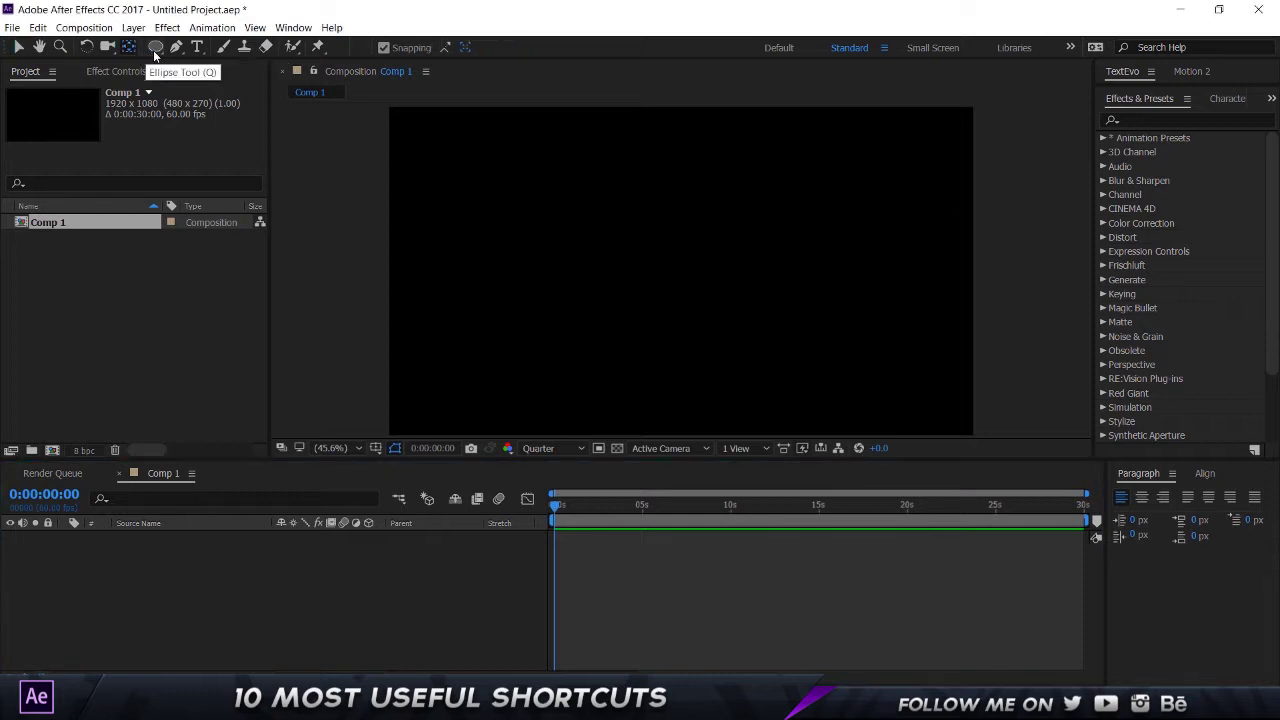
{"action": "left_click", "coordinate": [155, 50]}
{"action": "left_click_drag", "start_coordinate": [471, 182], "coordinate": [597, 303]}
{"action": "key", "text": "v"}
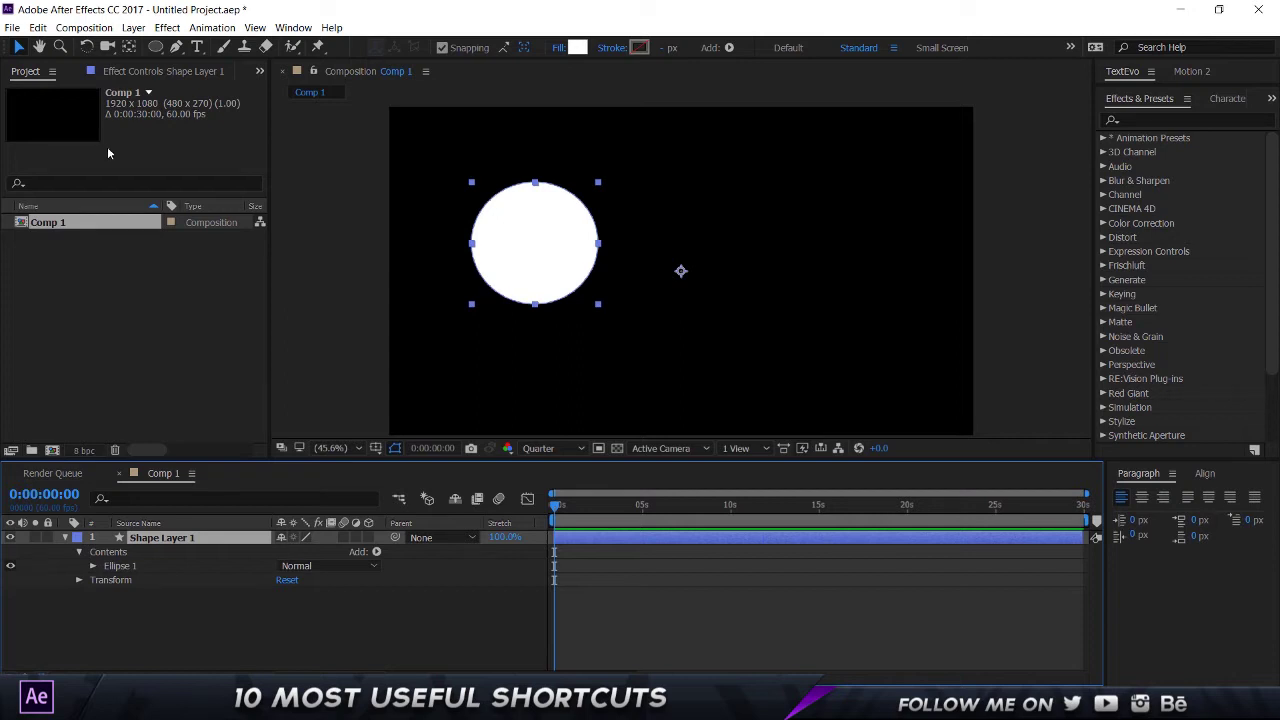
- Recentre the shape layer's anchor point on the circle using the Pan Behind tool
{"action": "key", "text": "y"}
{"action": "left_click_drag", "start_coordinate": [680, 272], "coordinate": [541, 248]}
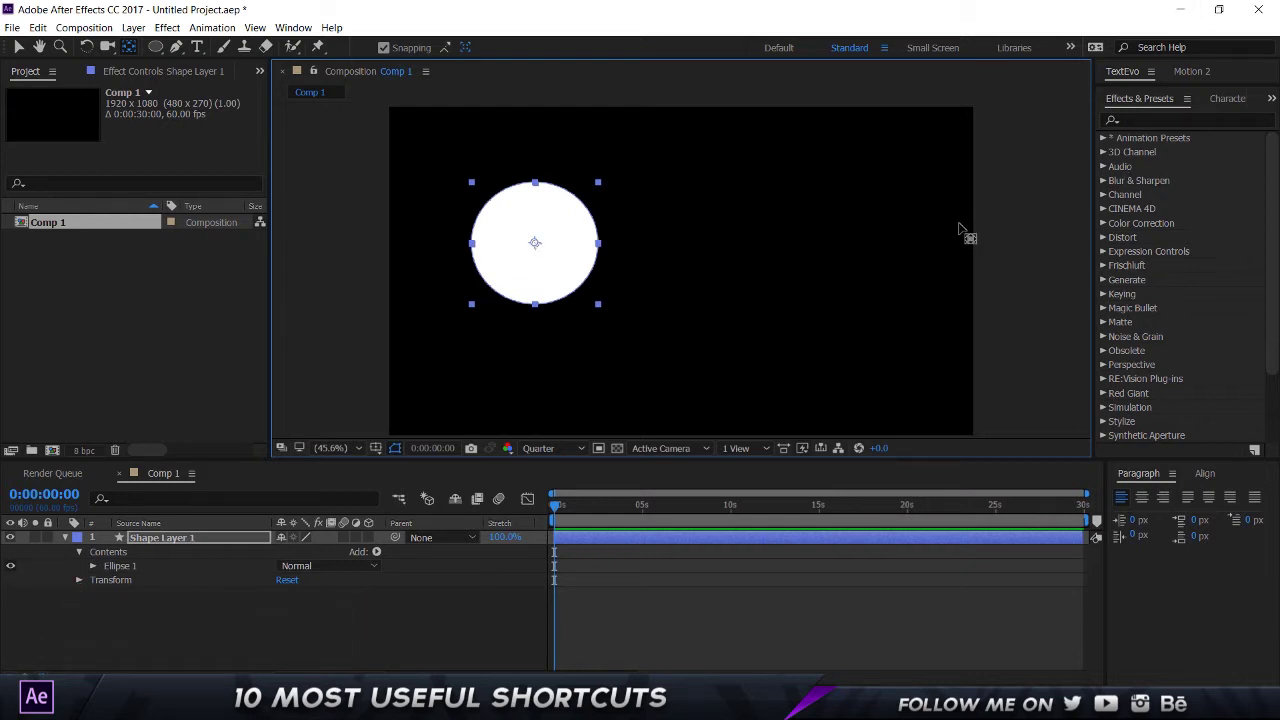
{"action": "key", "text": "ctrl+alt+Home"}
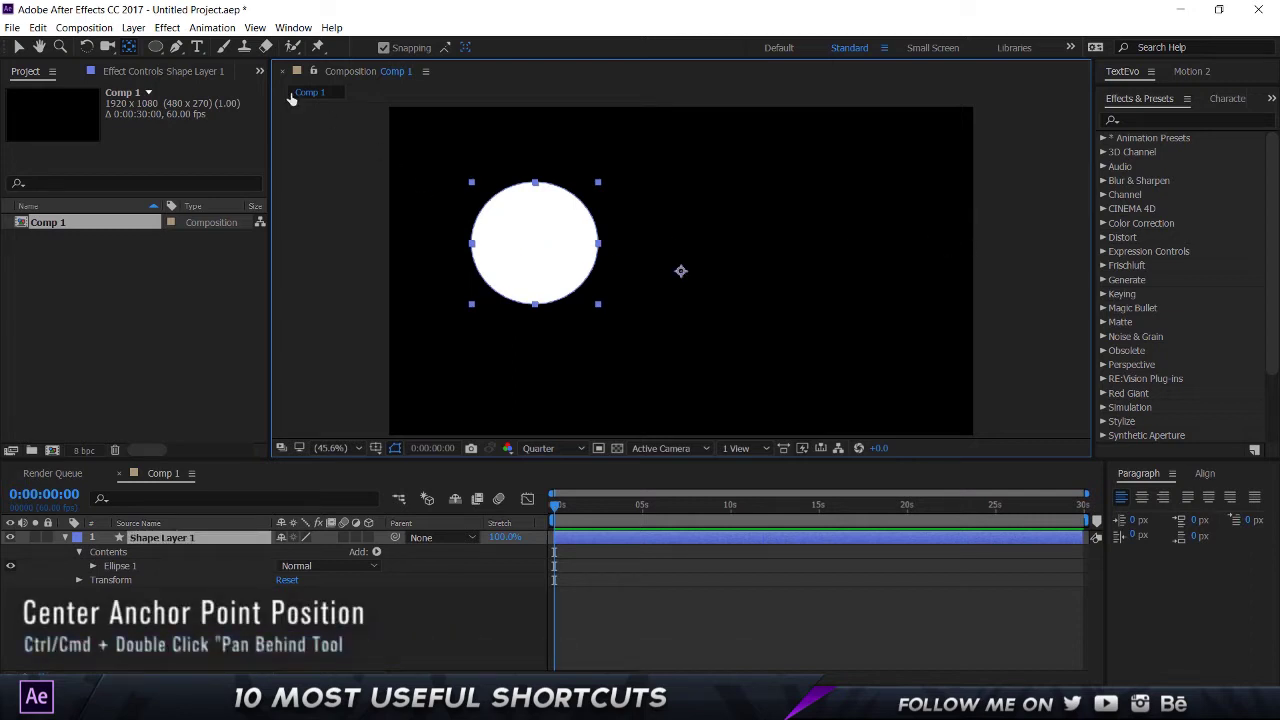
{"action": "double_click", "coordinate": [133, 52], "text": "ctrl"}
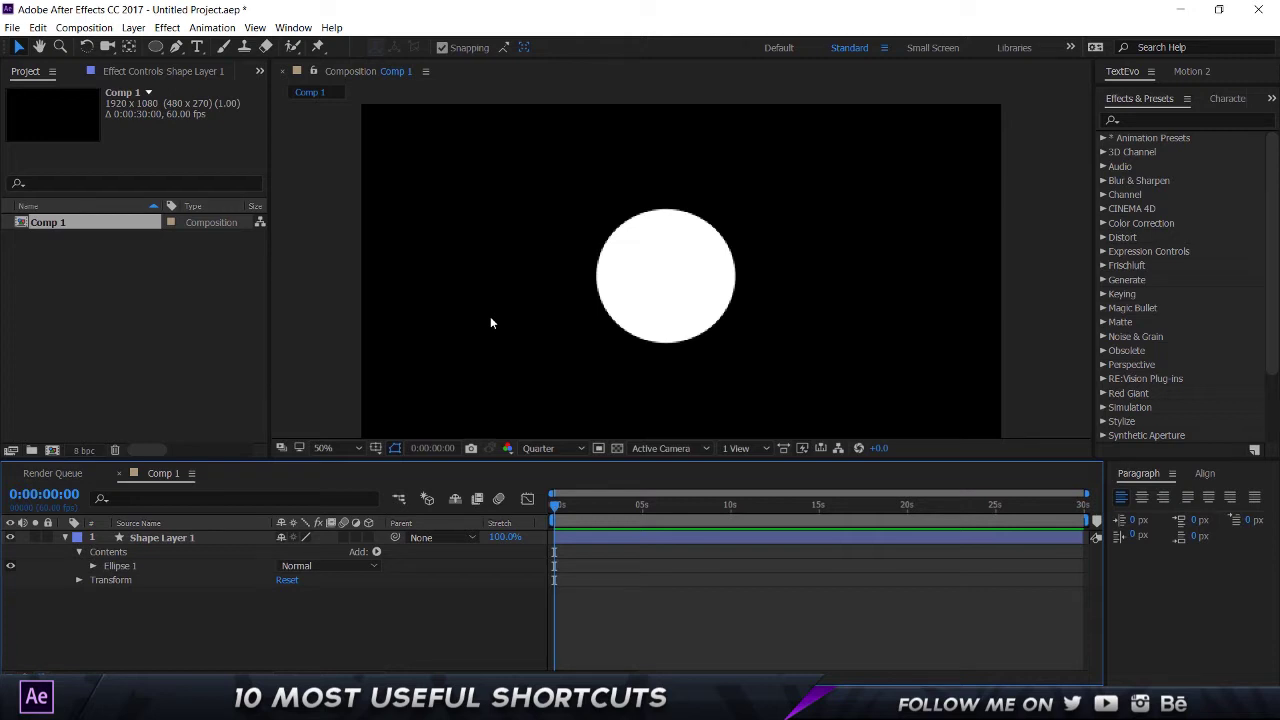
- Zoom the viewer between 25% and 50%, then show the comp at 100% full resolution
{"action": "key", "text": "comma"}
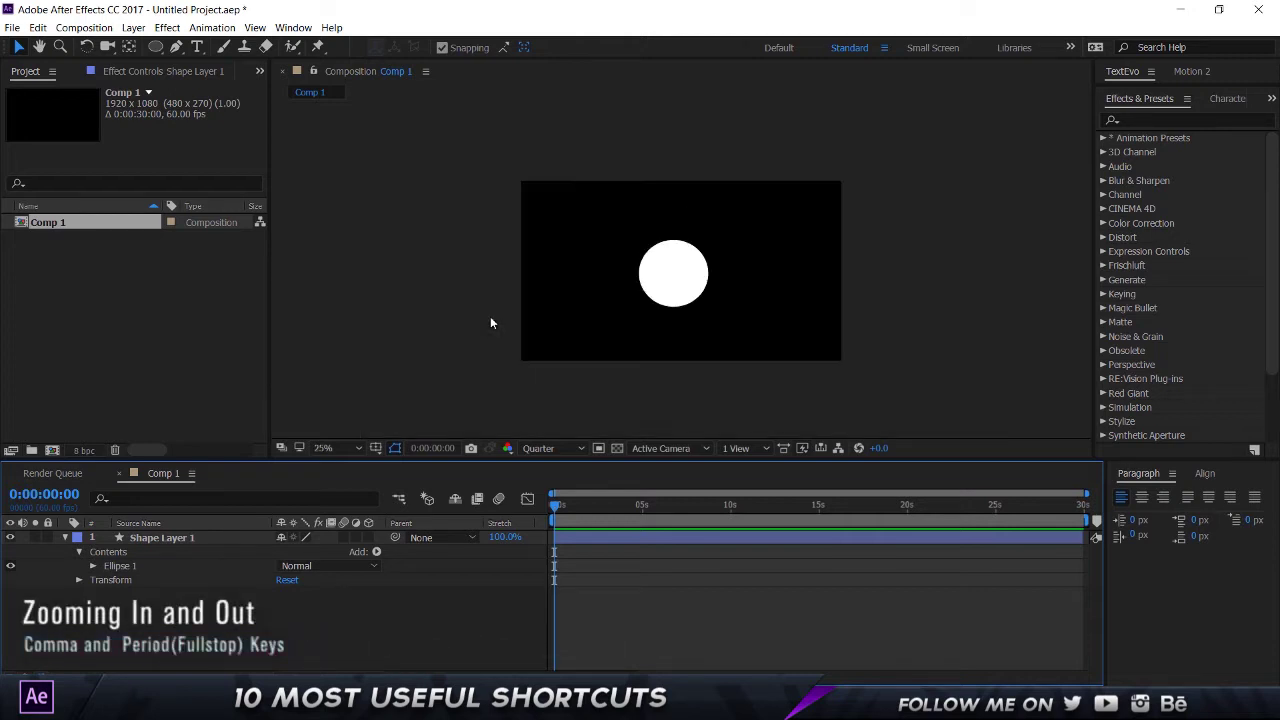
{"action": "key", "text": "period"}
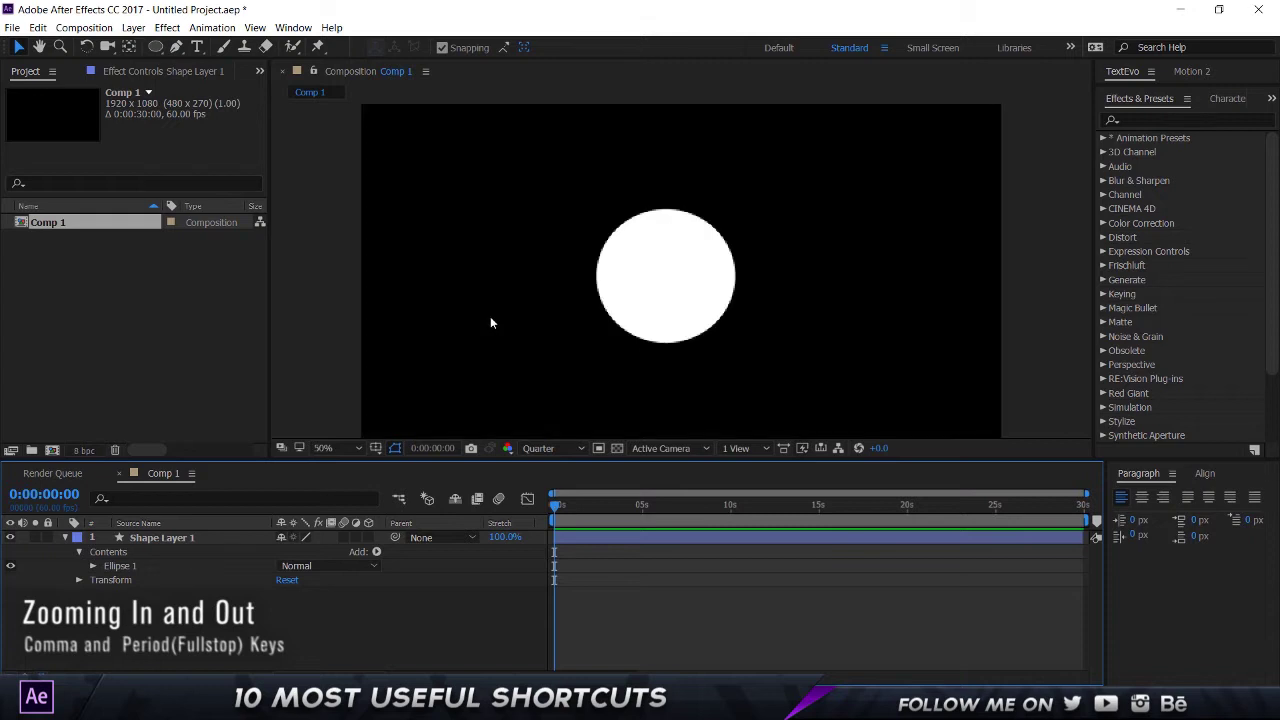
{"action": "key", "text": "comma"}
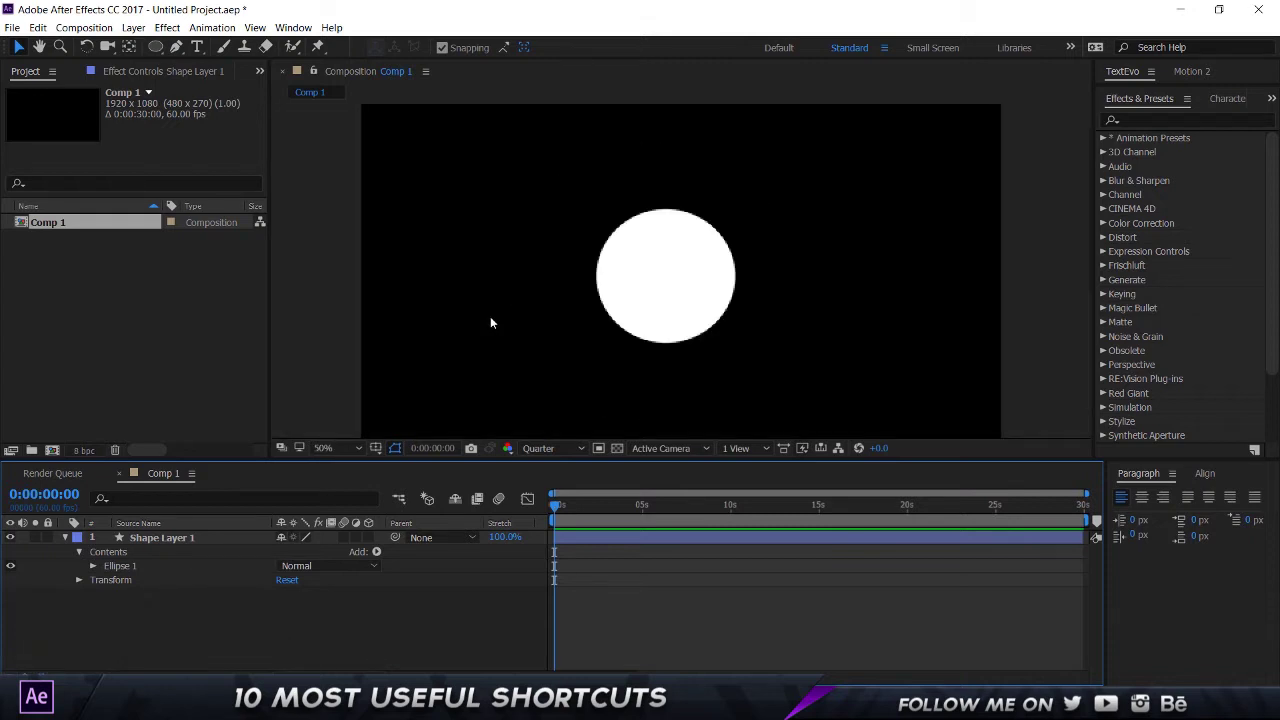
{"action": "key", "text": "slash"}
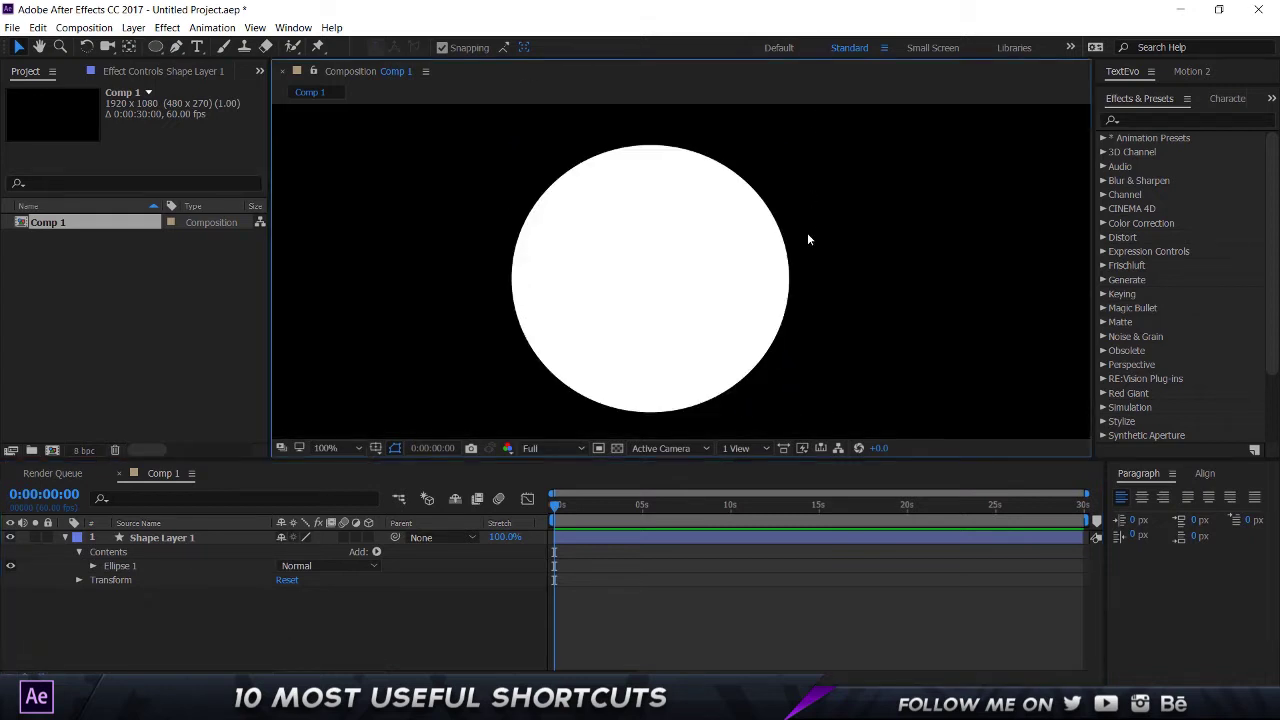
{"action": "left_click", "coordinate": [583, 209]}
- Fit the whole Comp 1 frame in the viewer using Fit up to 100% and Shift+/
{"action": "key", "text": "comma"}
{"action": "key", "text": "comma"}
{"action": "key", "text": "comma"}
{"action": "key", "text": "comma"}
{"action": "key", "text": "comma"}
{"action": "key", "text": "comma"}
{"action": "key", "text": "comma"}
{"action": "key", "text": "comma"}
{"action": "key", "text": "comma"}
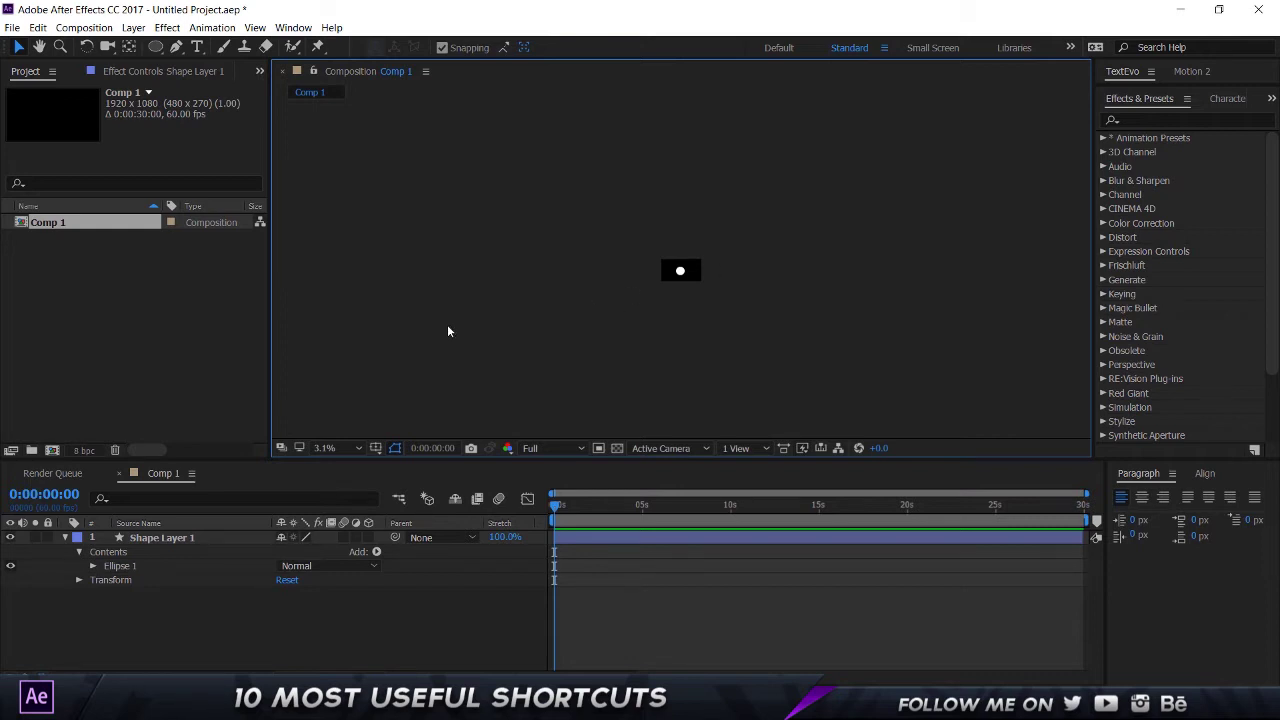
{"action": "left_click", "coordinate": [336, 448]}
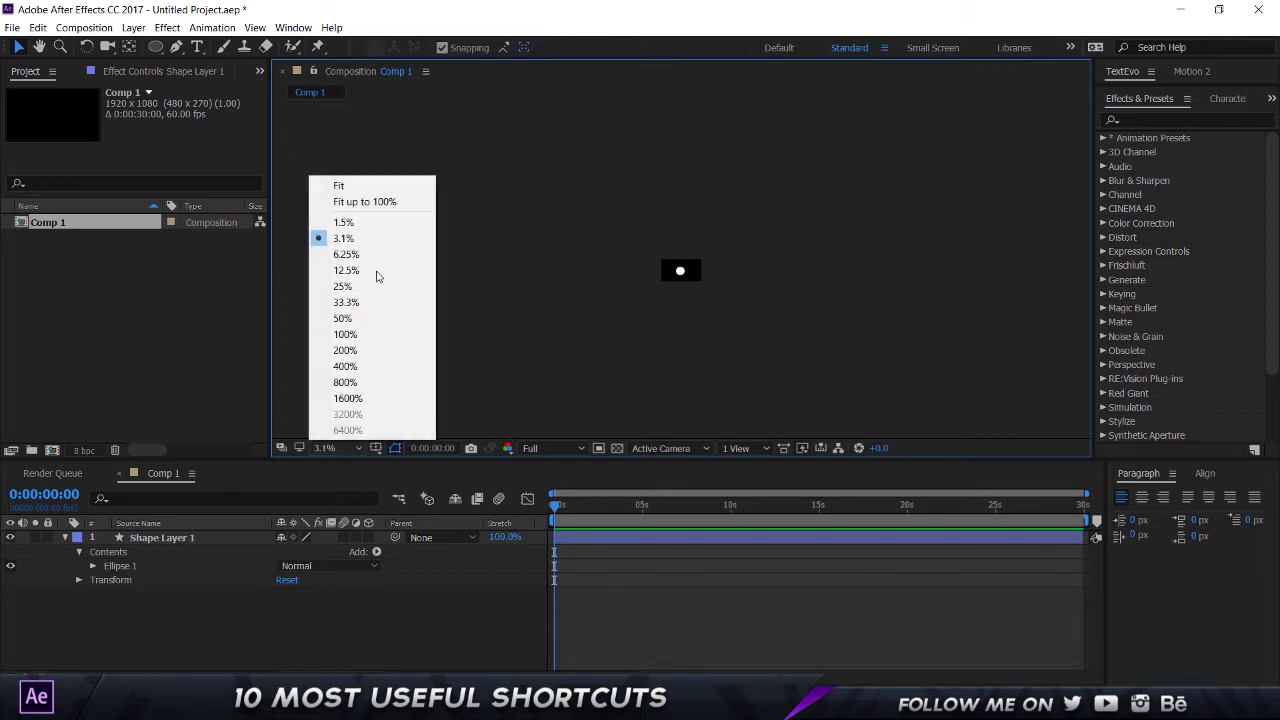
{"action": "left_click", "coordinate": [365, 201]}
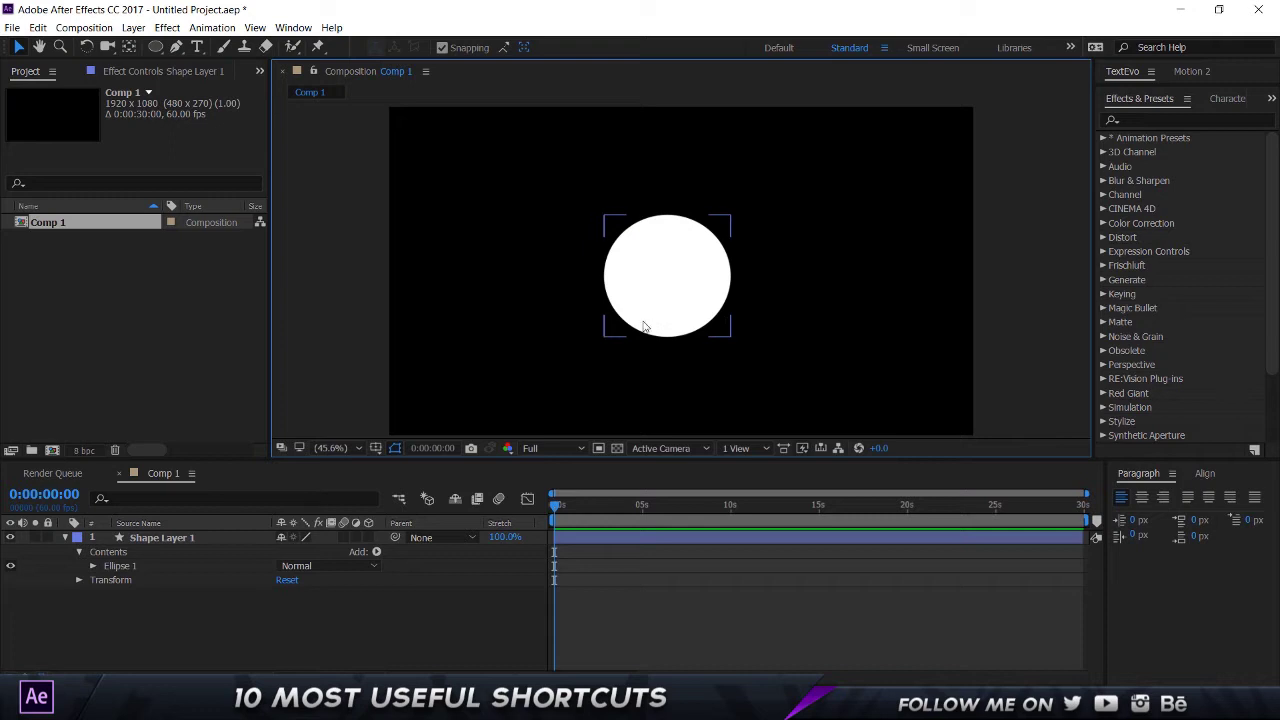
{"action": "key", "text": "comma"}
{"action": "key", "text": "comma"}
{"action": "key", "text": "comma"}
{"action": "key", "text": "comma"}
{"action": "key", "text": "comma"}
{"action": "key", "text": "comma"}
{"action": "key", "text": "comma"}
{"action": "key", "text": "comma"}
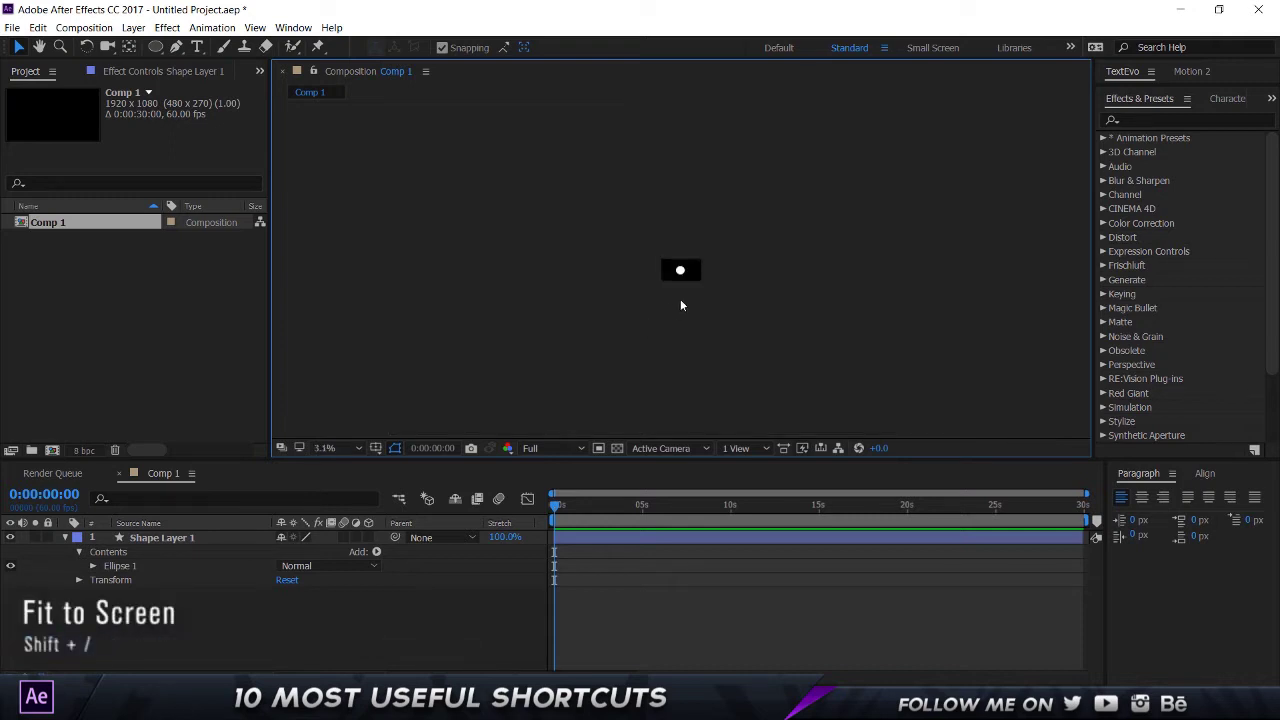
{"action": "key", "text": "shift+slash"}
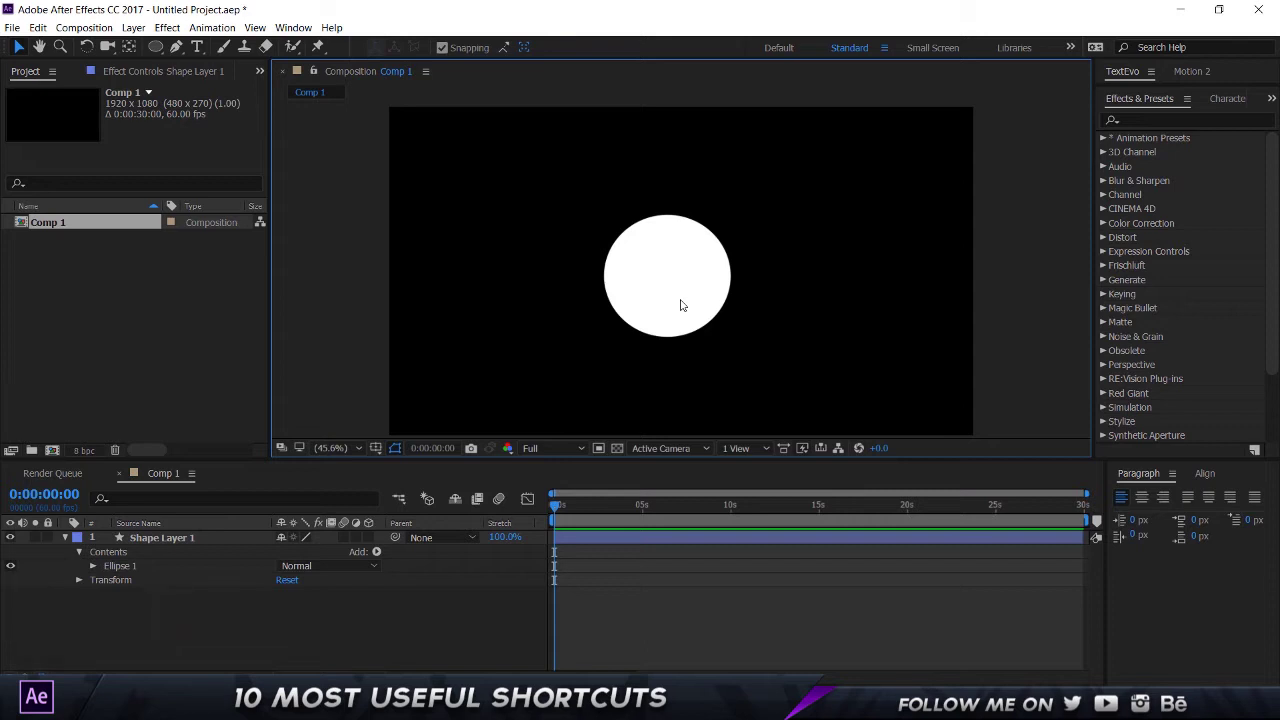
{"action": "left_click", "coordinate": [345, 445]}
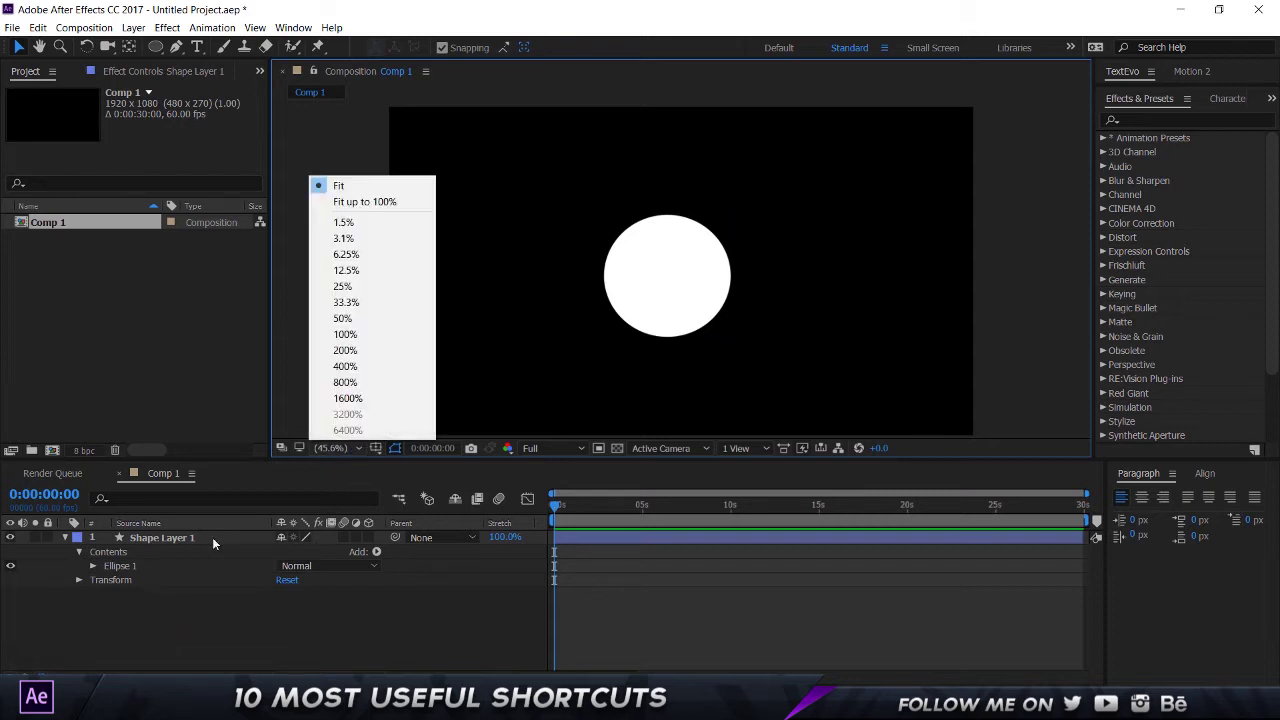
{"action": "left_click", "coordinate": [405, 201]}
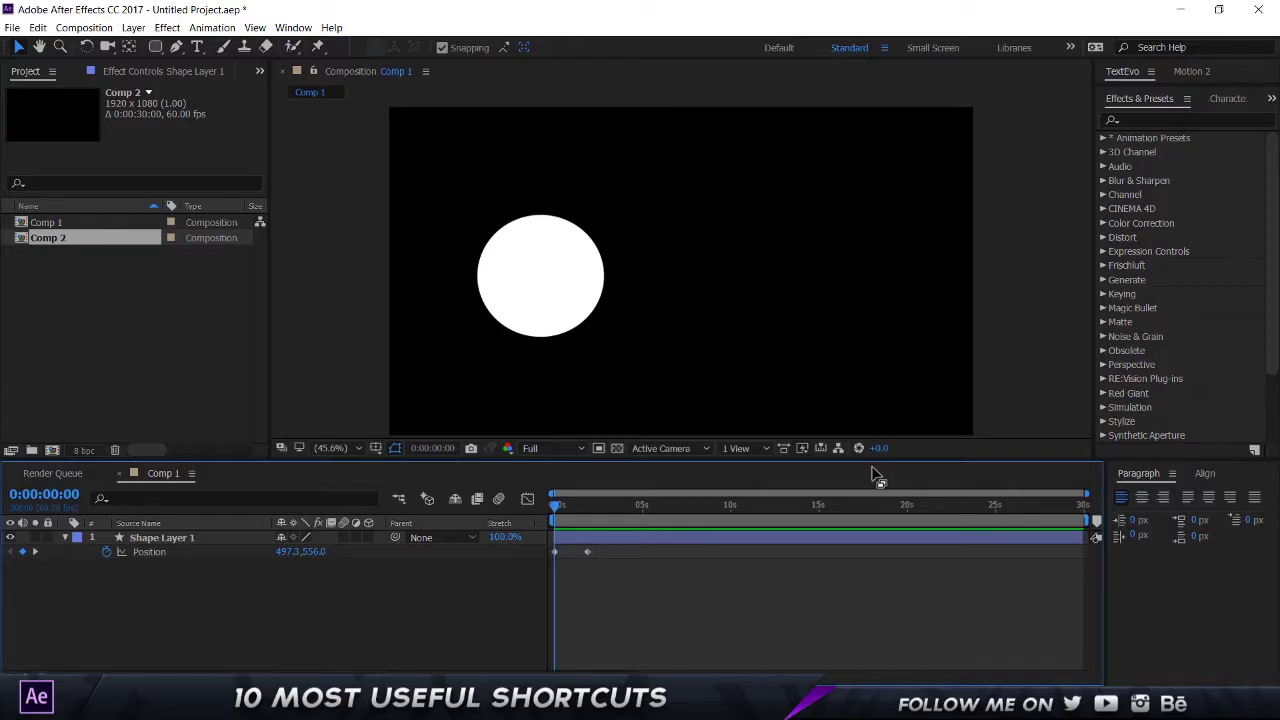
- Preview the circle's animation and hop between its Position keyframes with J and K
{"action": "key", "text": "space"}
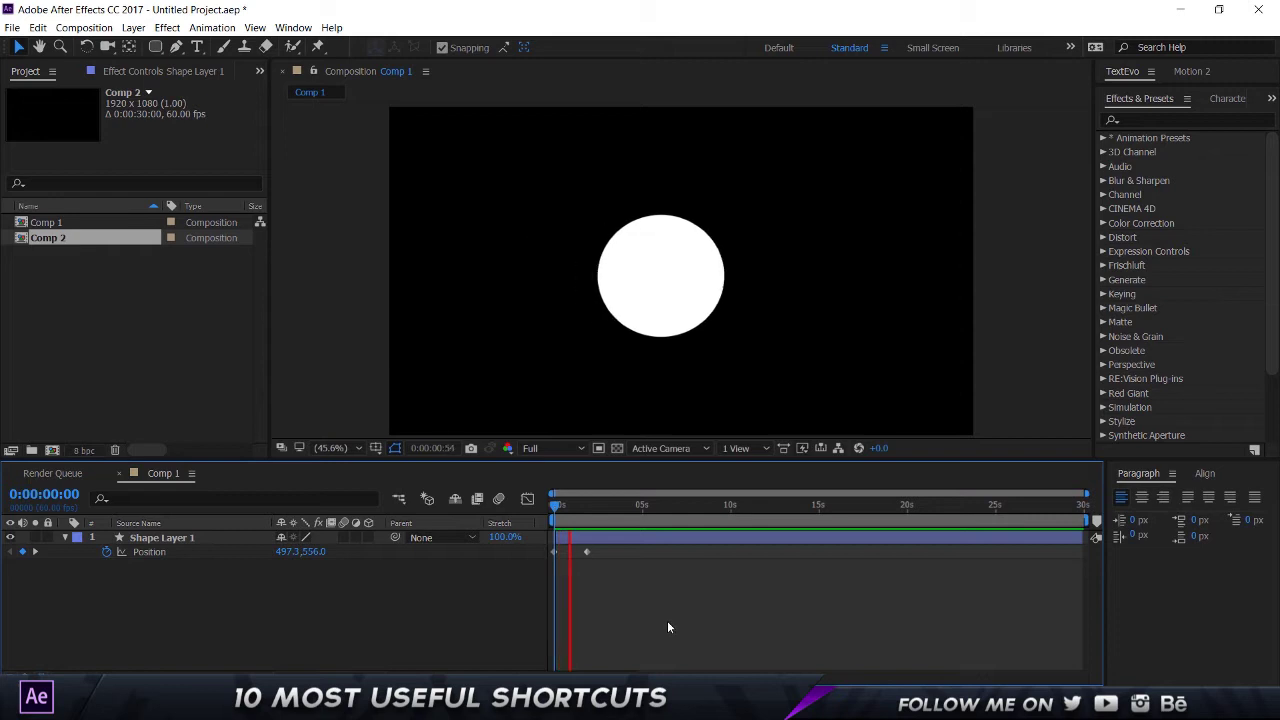
{"action": "key", "text": "space"}
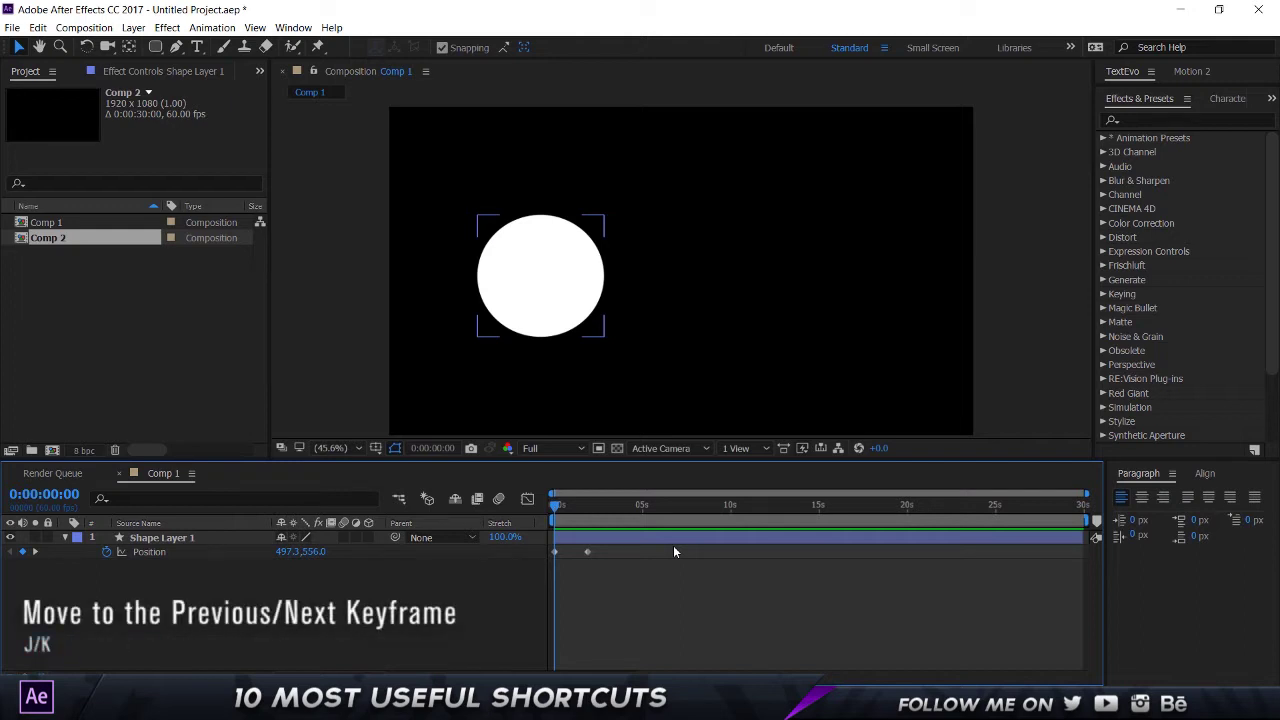
{"action": "key", "text": "k"}
{"action": "key", "text": "j"}
{"action": "key", "text": "k"}
{"action": "key", "text": "j"}
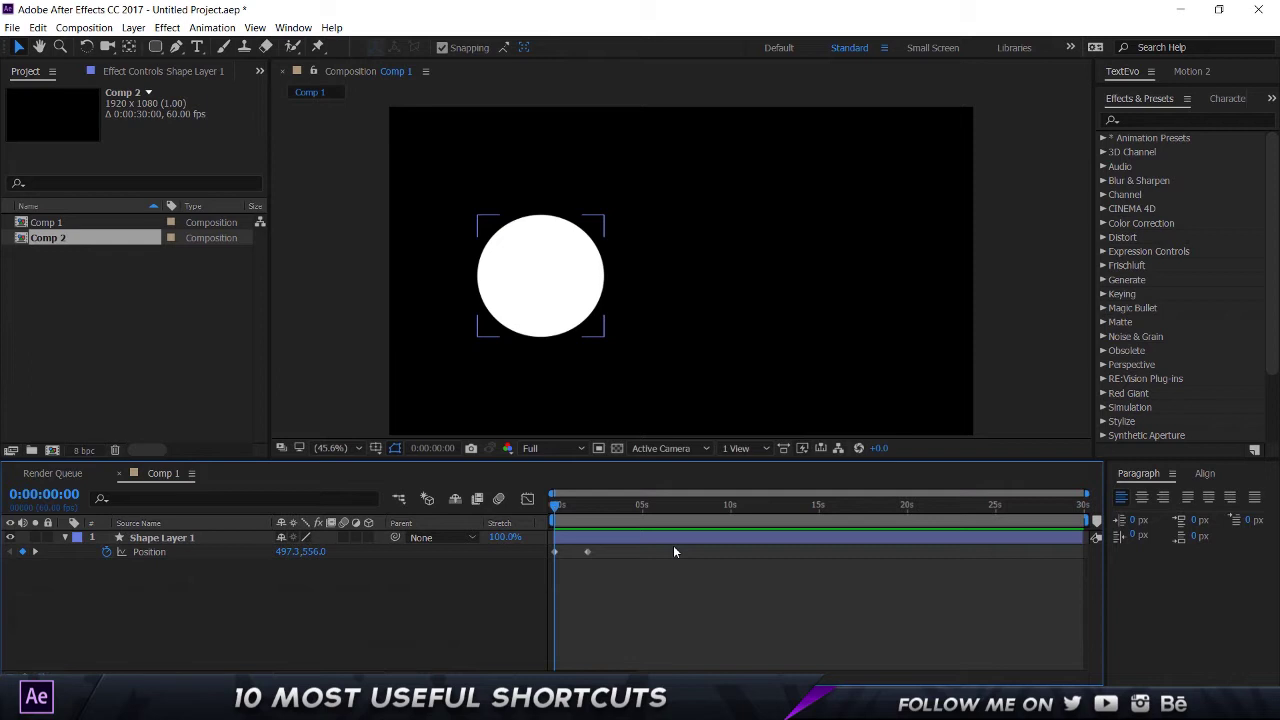
{"action": "key", "text": "k"}
{"action": "key", "text": "j"}
- Key new Position values from 0:00:04:55, ending the circle at 1034.3, 711.0
{"action": "left_click", "coordinate": [640, 505]}
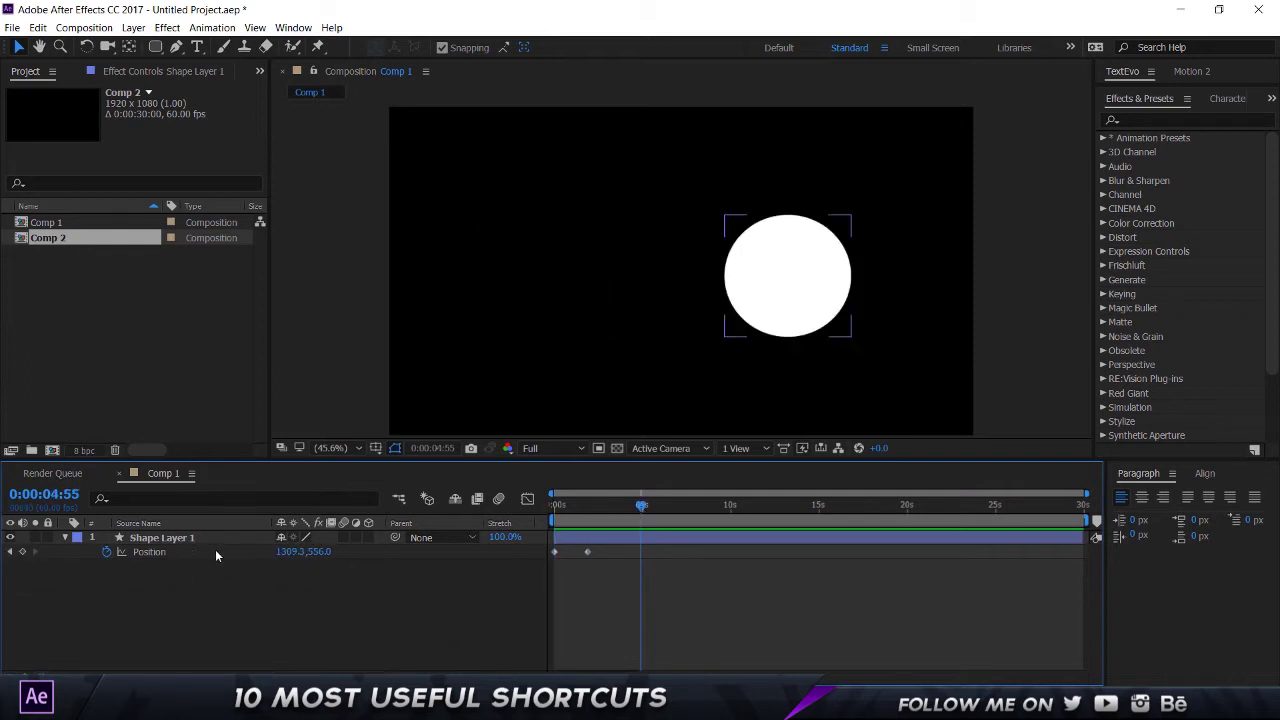
{"action": "left_click_drag", "start_coordinate": [316, 551], "coordinate": [446, 547]}
{"action": "key", "text": "space"}
{"action": "left_click_drag", "start_coordinate": [293, 551], "coordinate": [200, 560]}
{"action": "left_click_drag", "start_coordinate": [601, 514], "coordinate": [779, 505]}
{"action": "key", "text": "j"}
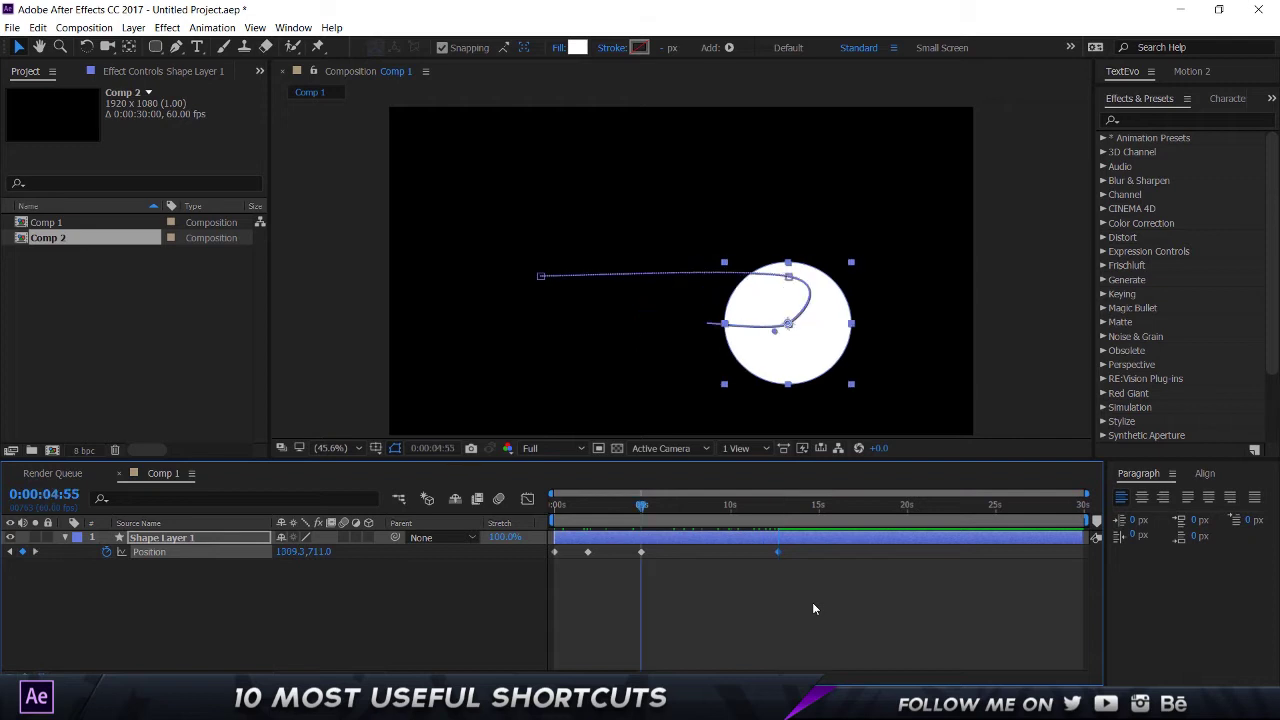
{"action": "key", "text": "j"}
{"action": "key", "text": "j"}
{"action": "key", "text": "k"}
{"action": "key", "text": "k"}
{"action": "key", "text": "k"}
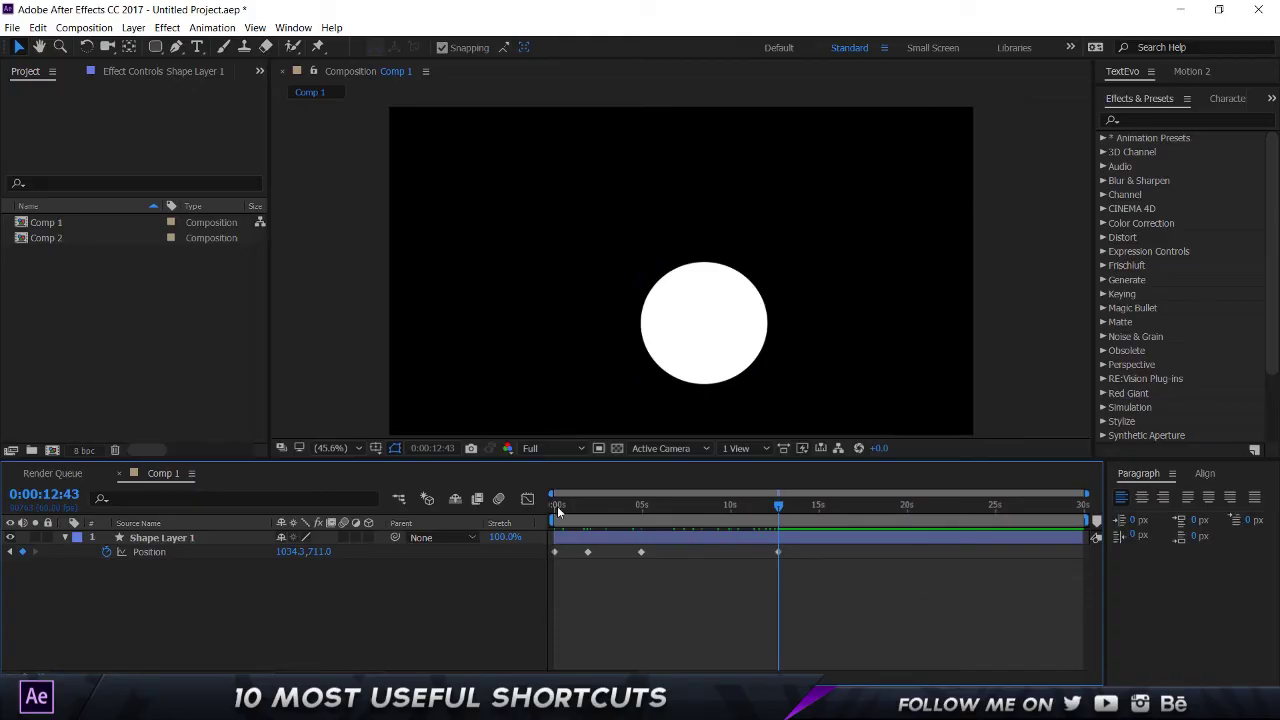
- Toggle the Graph Editor with Shift+F3 to view the circle's Position speed graph
{"action": "left_click_drag", "start_coordinate": [557, 506], "coordinate": [647, 518]}
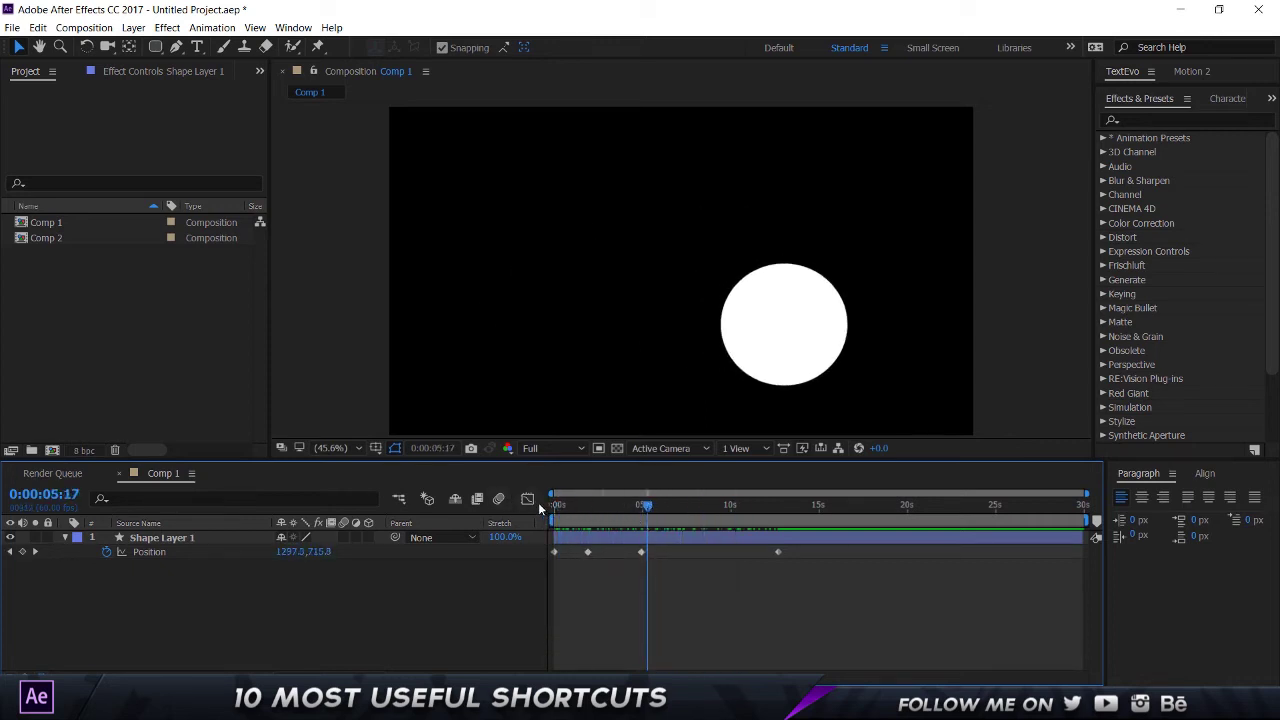
{"action": "key", "text": "shift+F3"}
{"action": "left_click", "coordinate": [206, 550]}
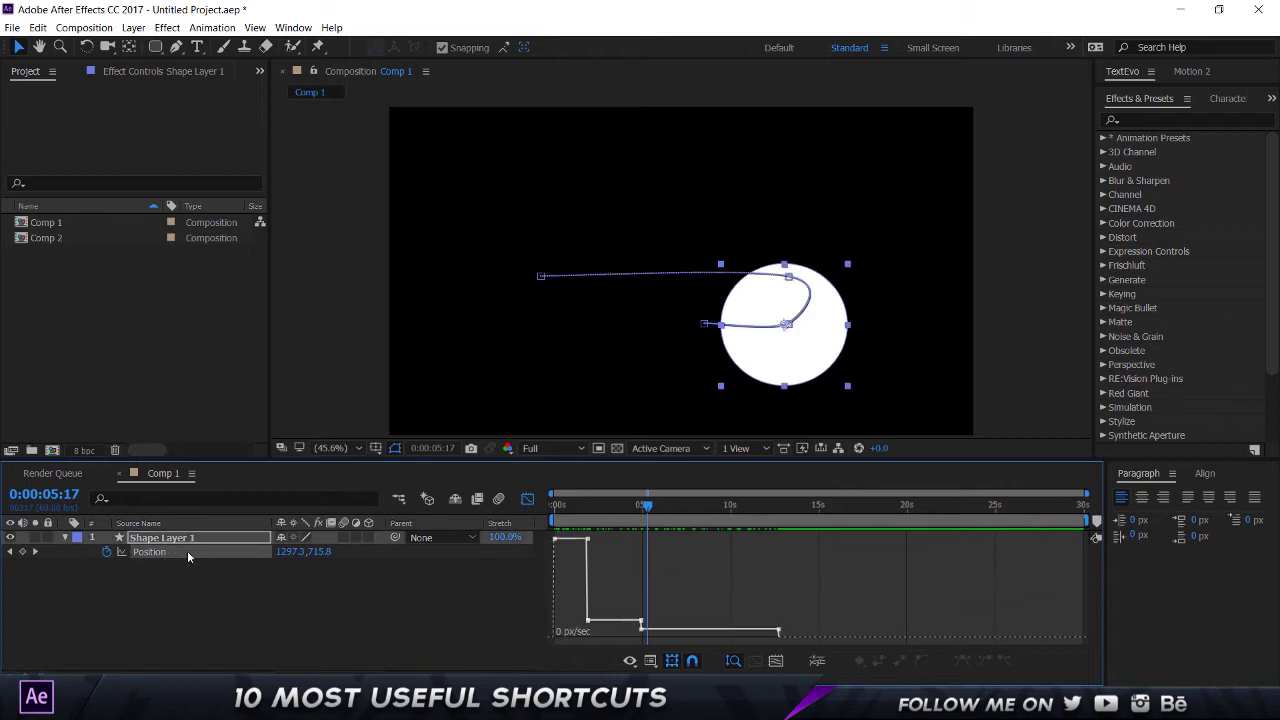
{"action": "left_click", "coordinate": [528, 499]}
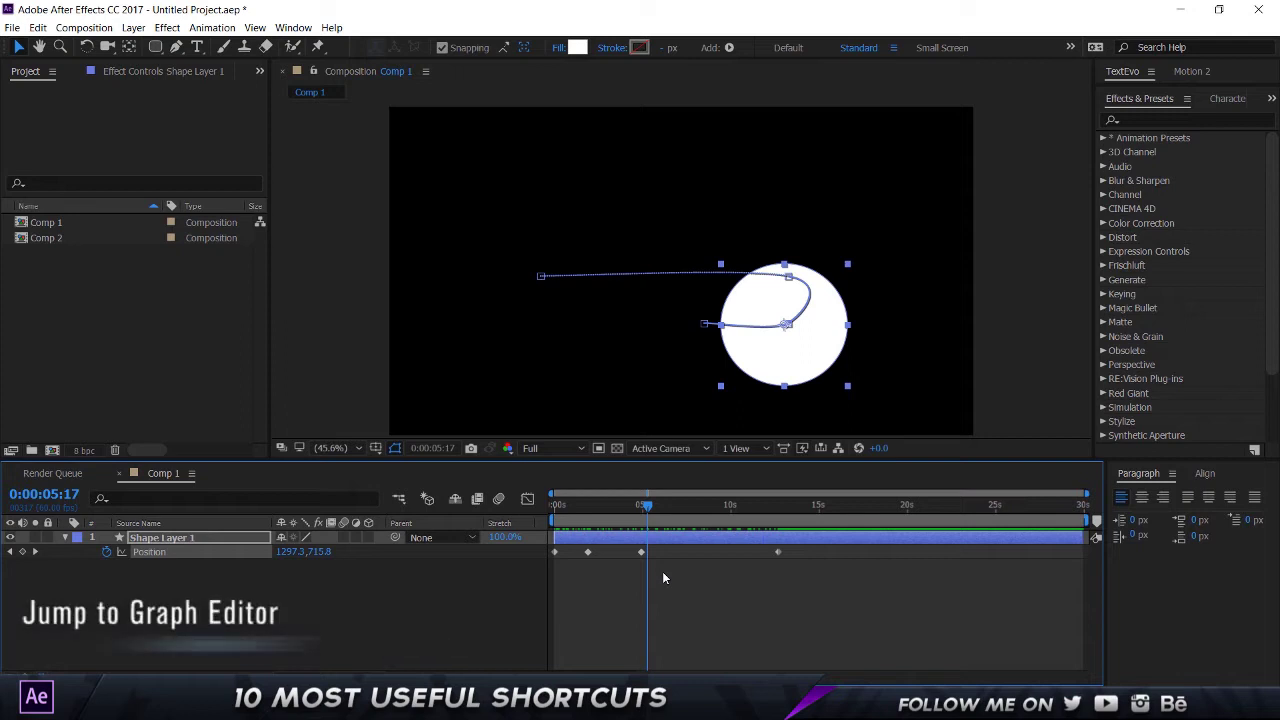
{"action": "key", "text": "shift+F3"}
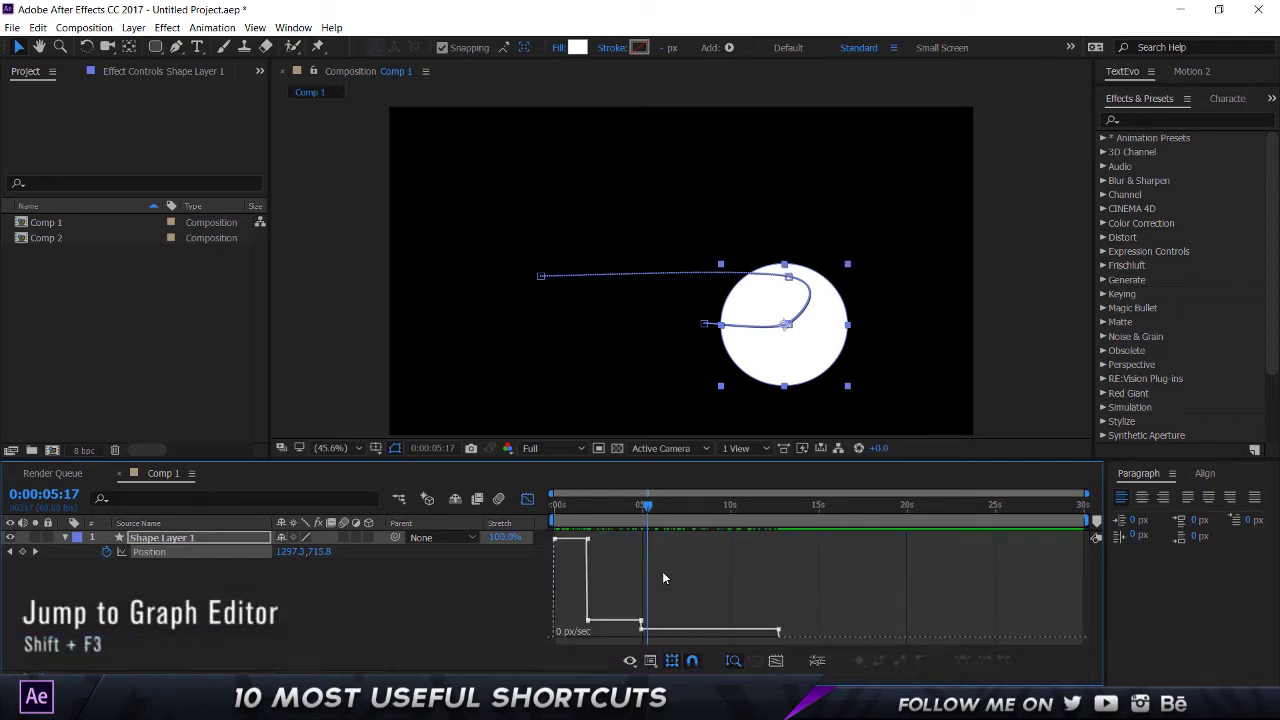
{"action": "key", "text": "shift+F3"}
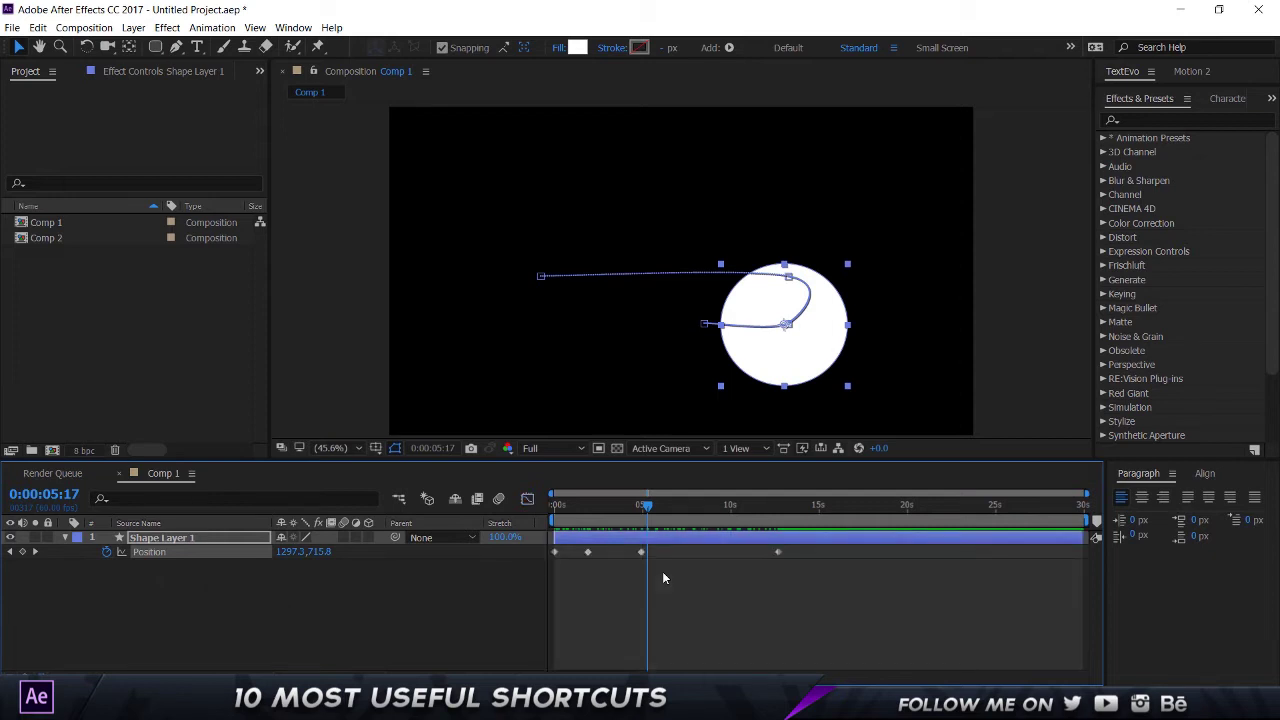
- Select the 25f Position keyframe in the Graph Editor and inspect its context options
{"action": "left_click", "coordinate": [527, 498]}
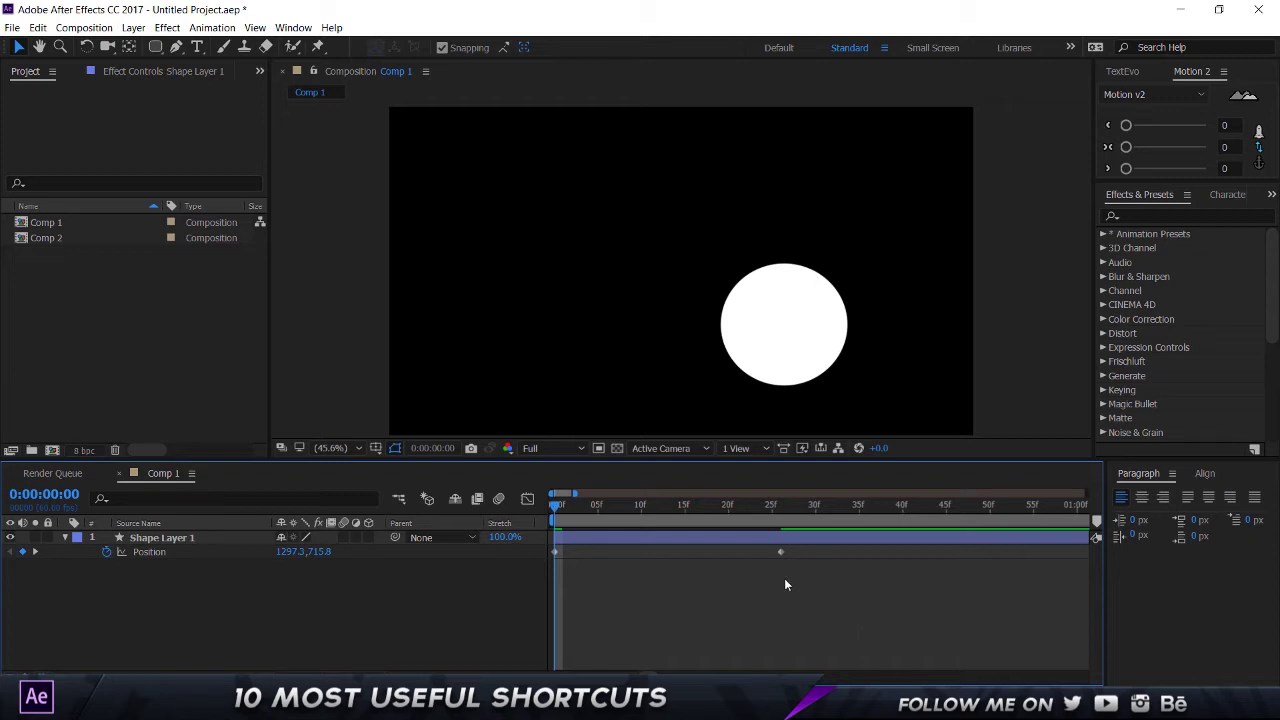
{"action": "left_click_drag", "start_coordinate": [876, 598], "coordinate": [758, 549]}
{"action": "right_click", "coordinate": [780, 551]}
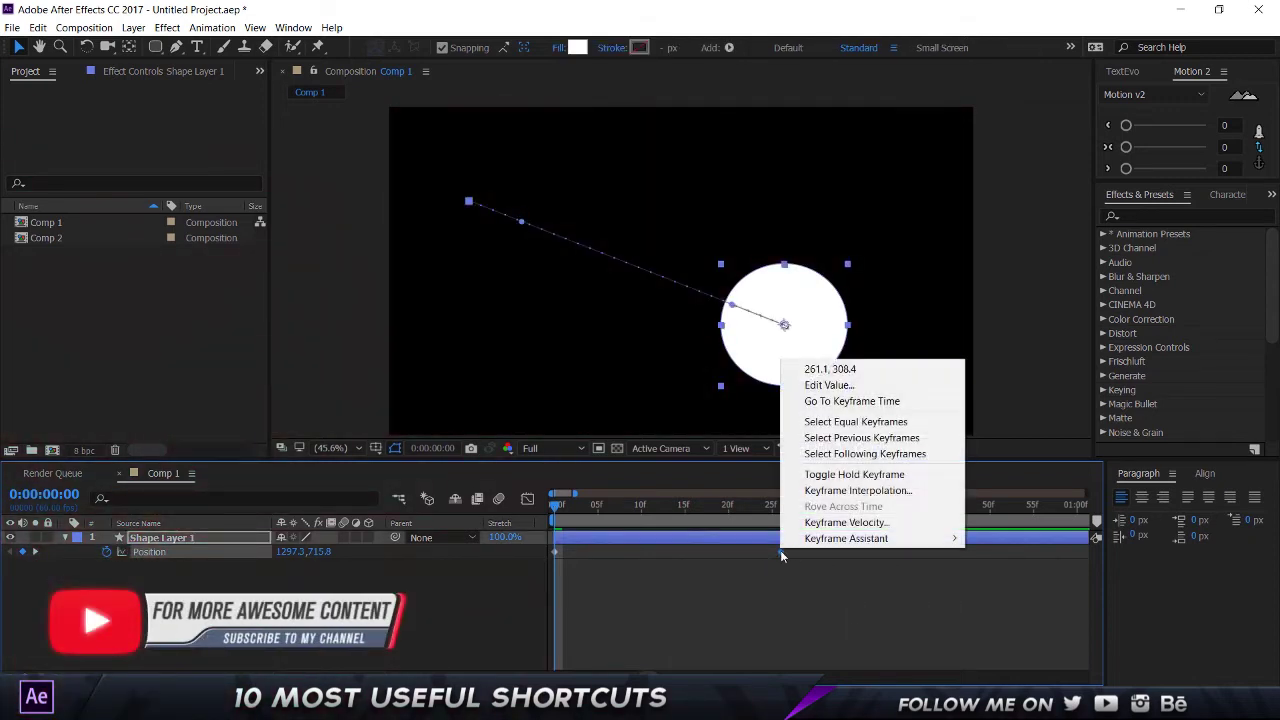
{"action": "mouse_move", "coordinate": [850, 540]}
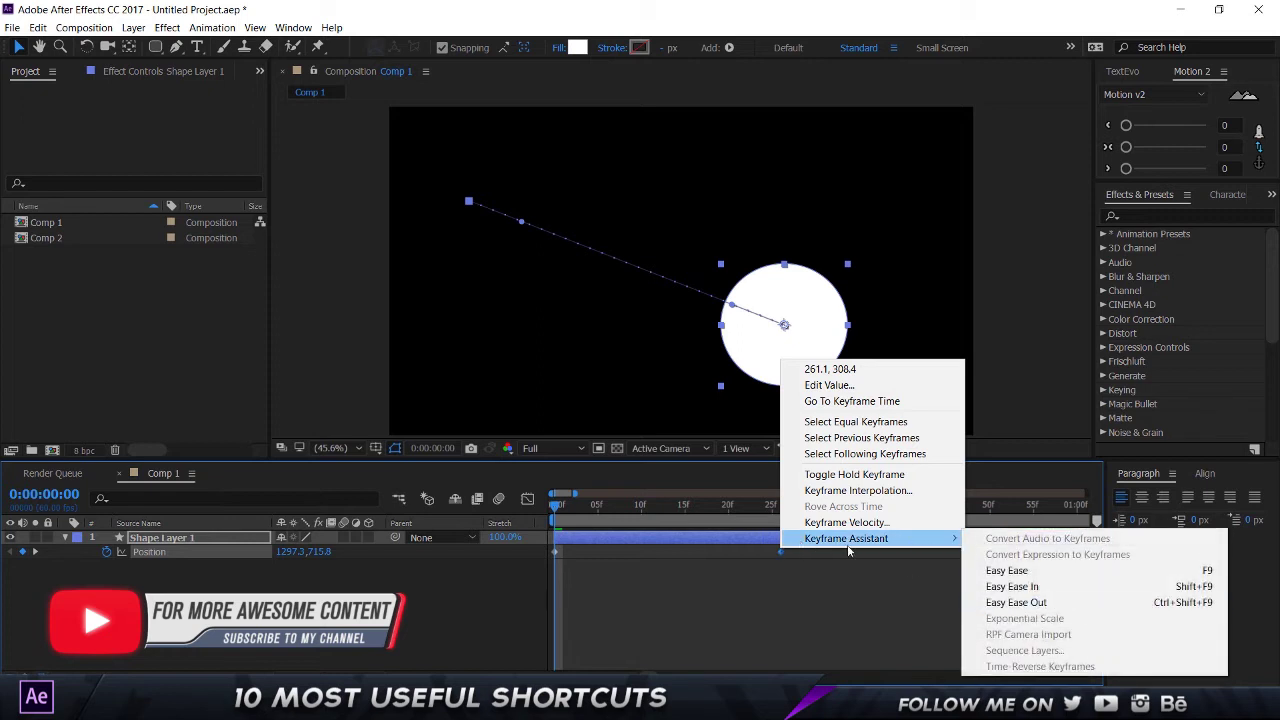
{"action": "left_click", "coordinate": [754, 574]}
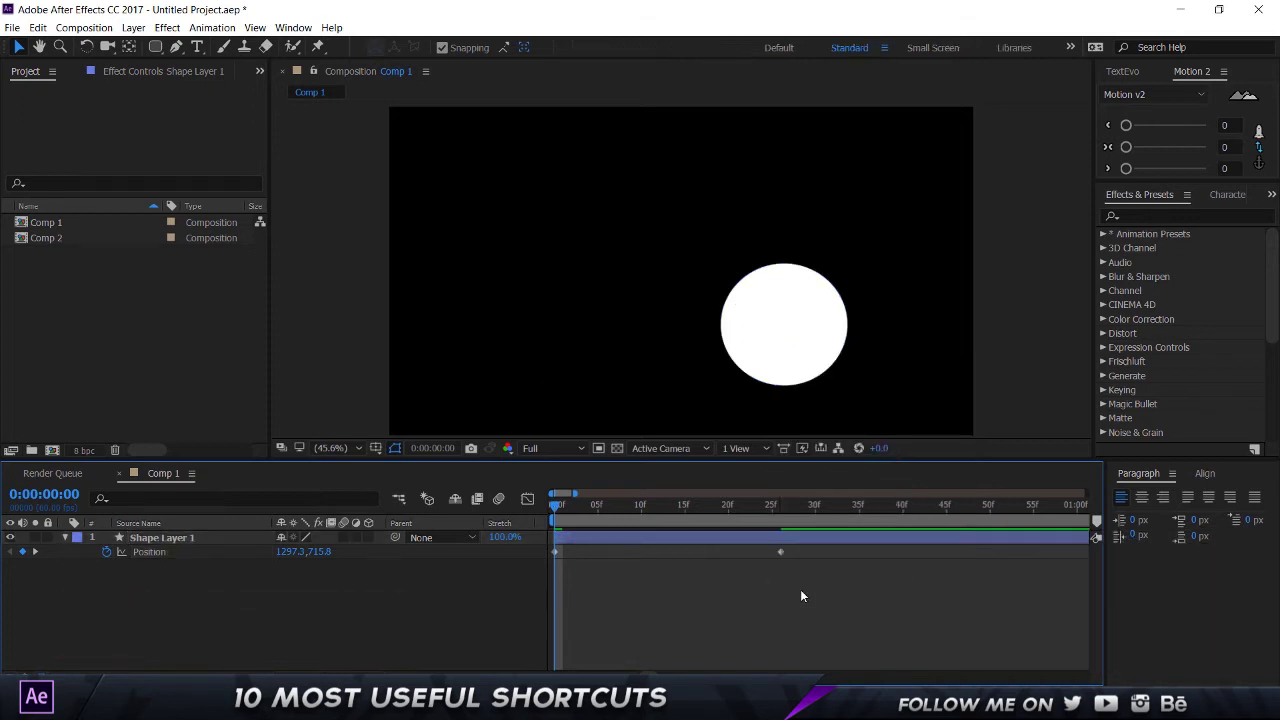
- Open Keyframe Interpolation with Ctrl+Alt+K and keep Linear temporal interpolation
{"action": "left_click", "coordinate": [780, 551]}
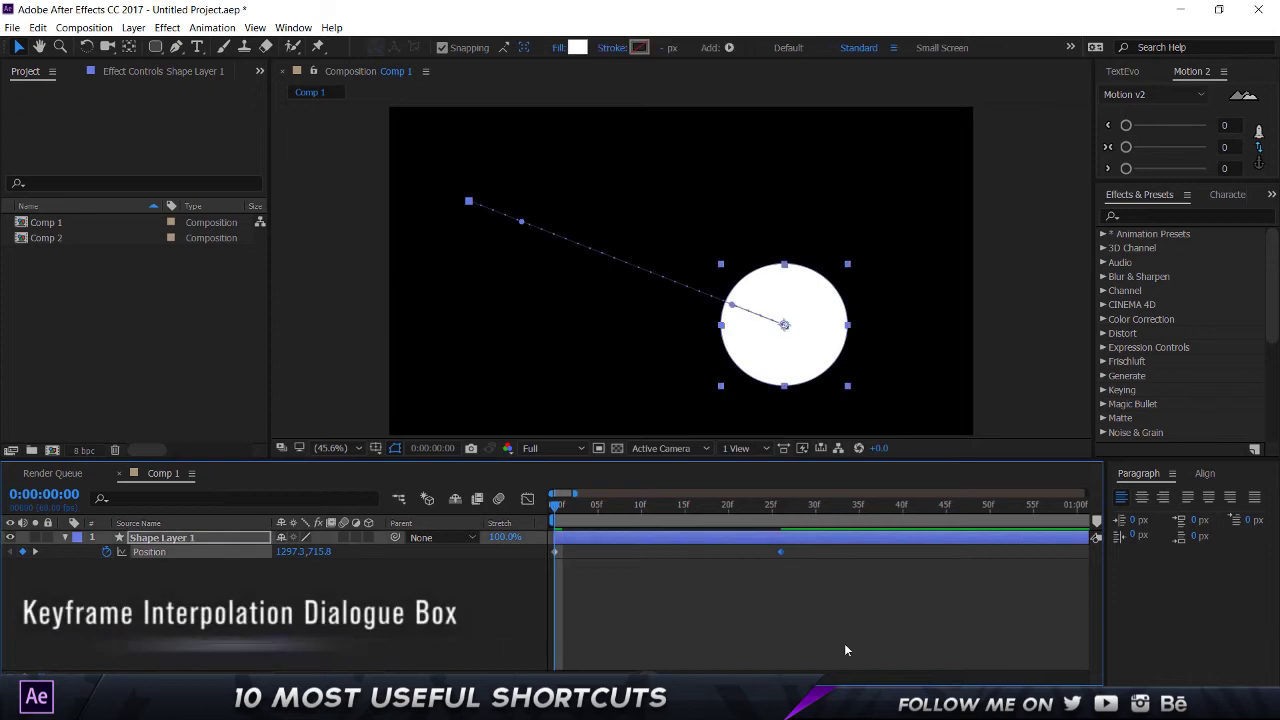
{"action": "key", "text": "ctrl+alt+k"}
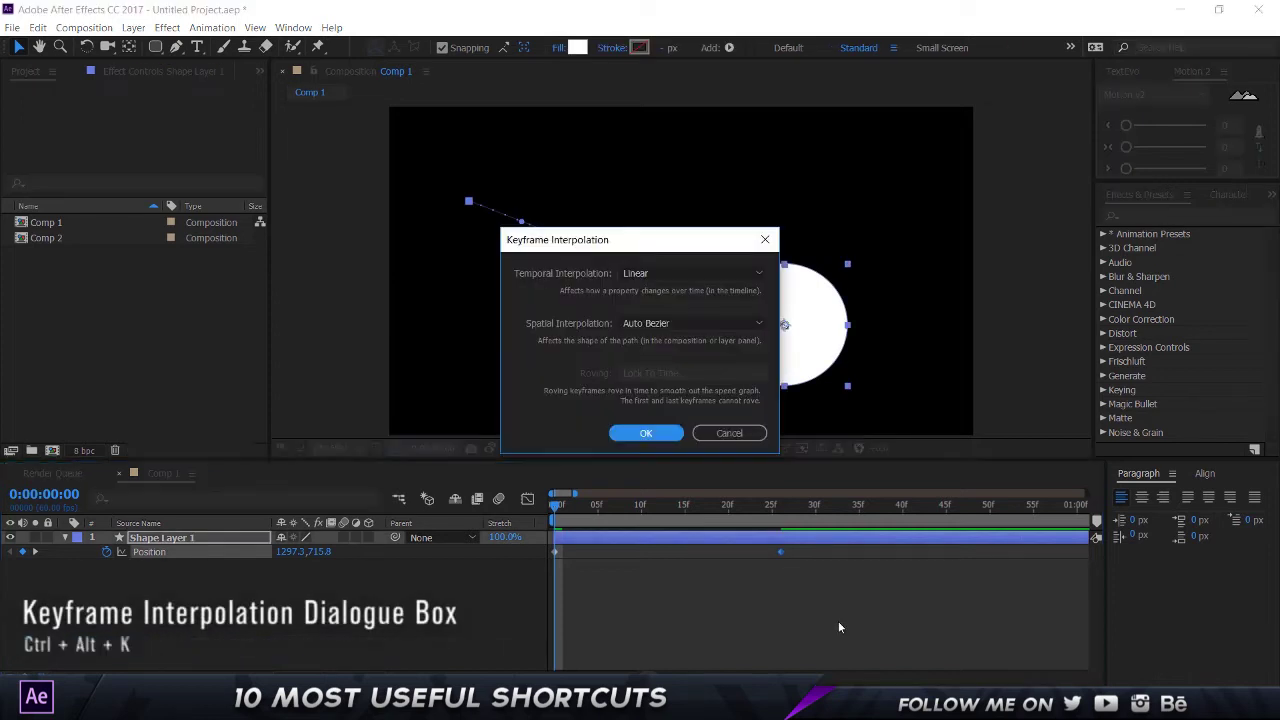
{"action": "left_click", "coordinate": [668, 271]}
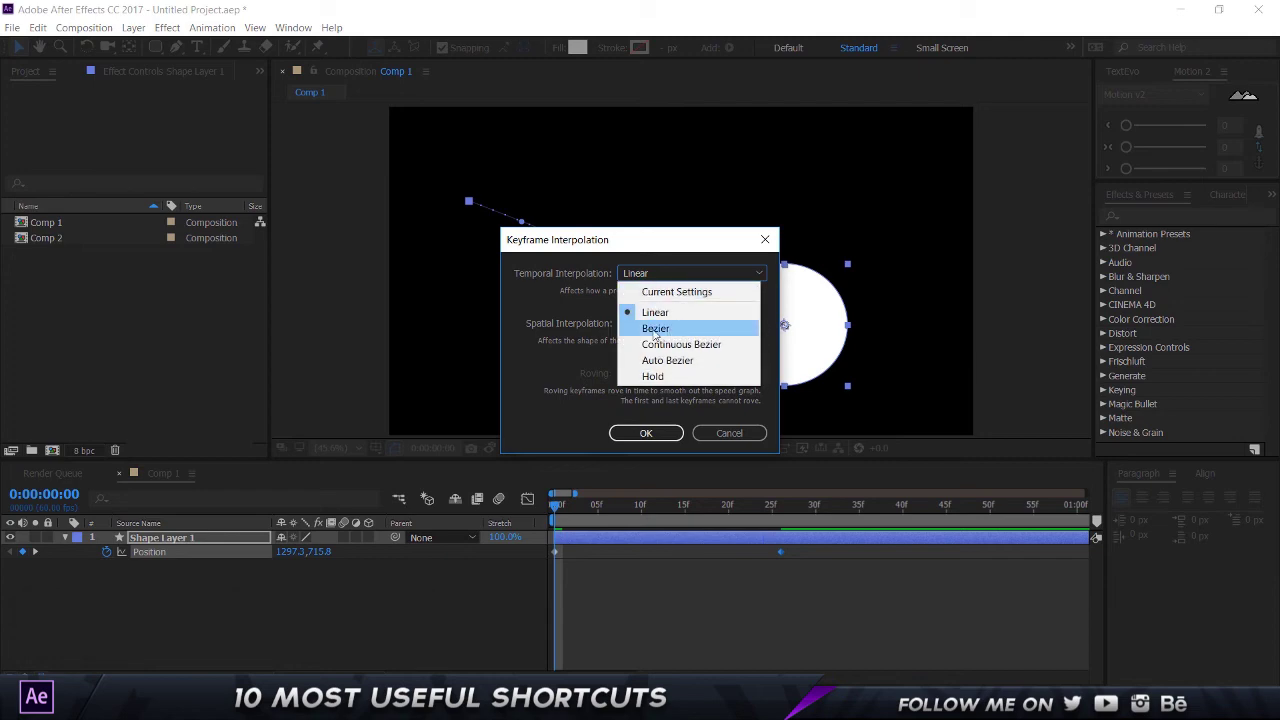
{"action": "left_click", "coordinate": [542, 338]}
{"action": "left_click", "coordinate": [645, 432]}
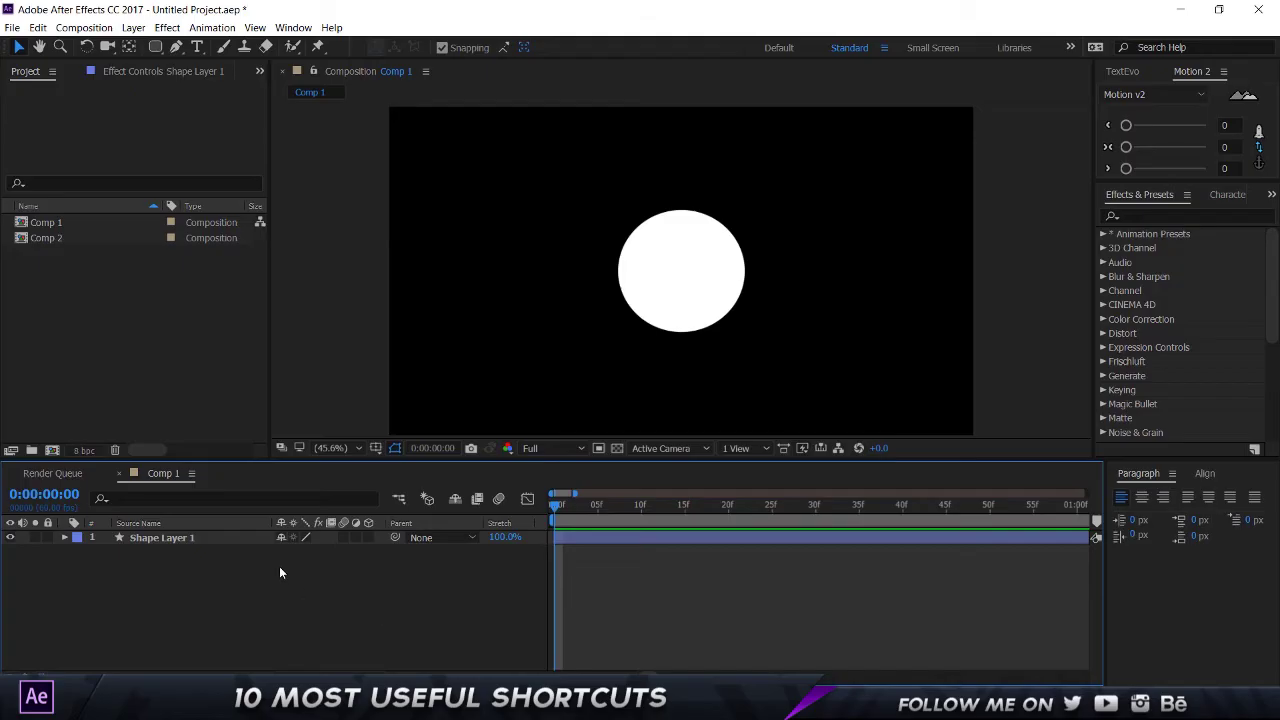
{"action": "left_click", "coordinate": [280, 540]}
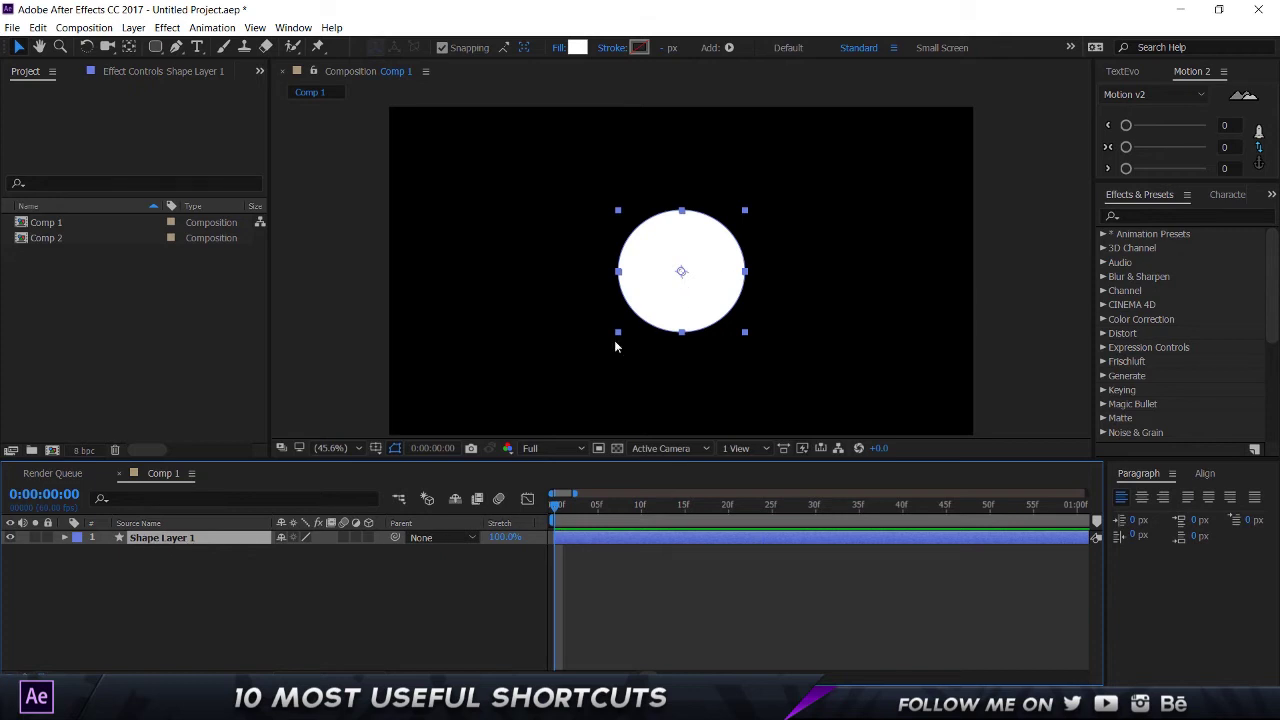
{"action": "left_click", "coordinate": [65, 537]}
{"action": "left_click", "coordinate": [79, 566]}
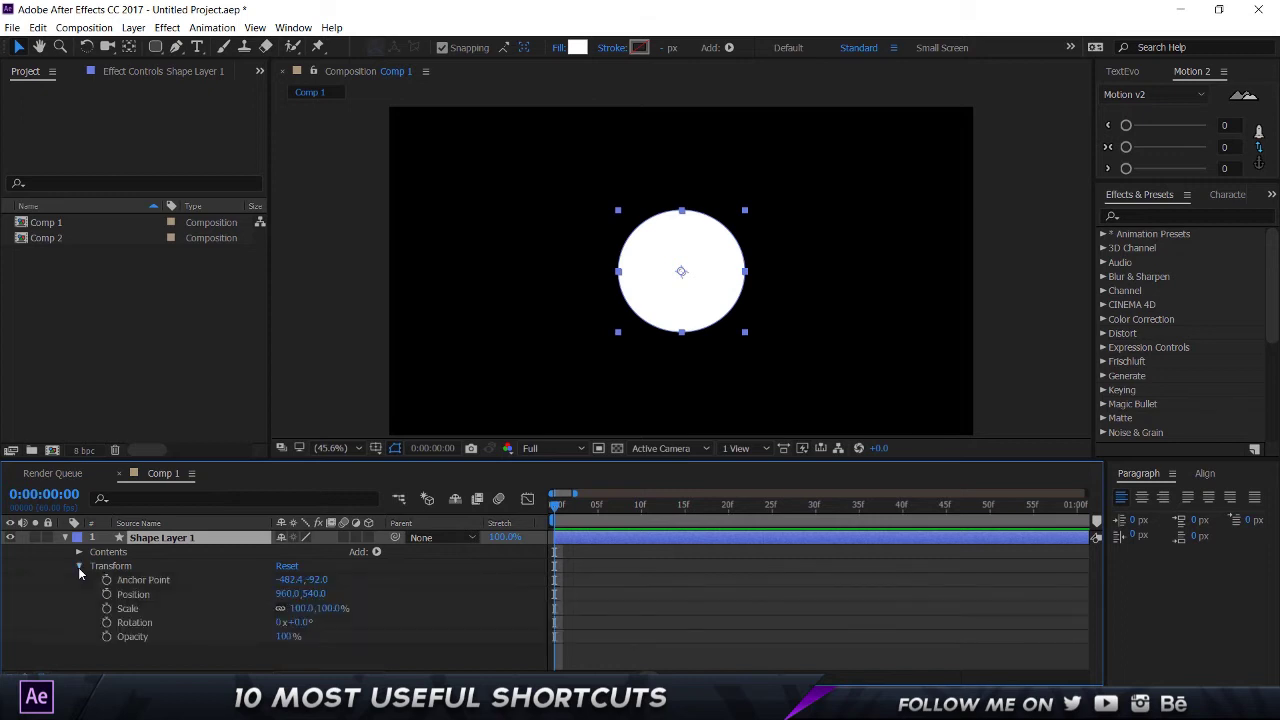
{"action": "left_click", "coordinate": [79, 552]}
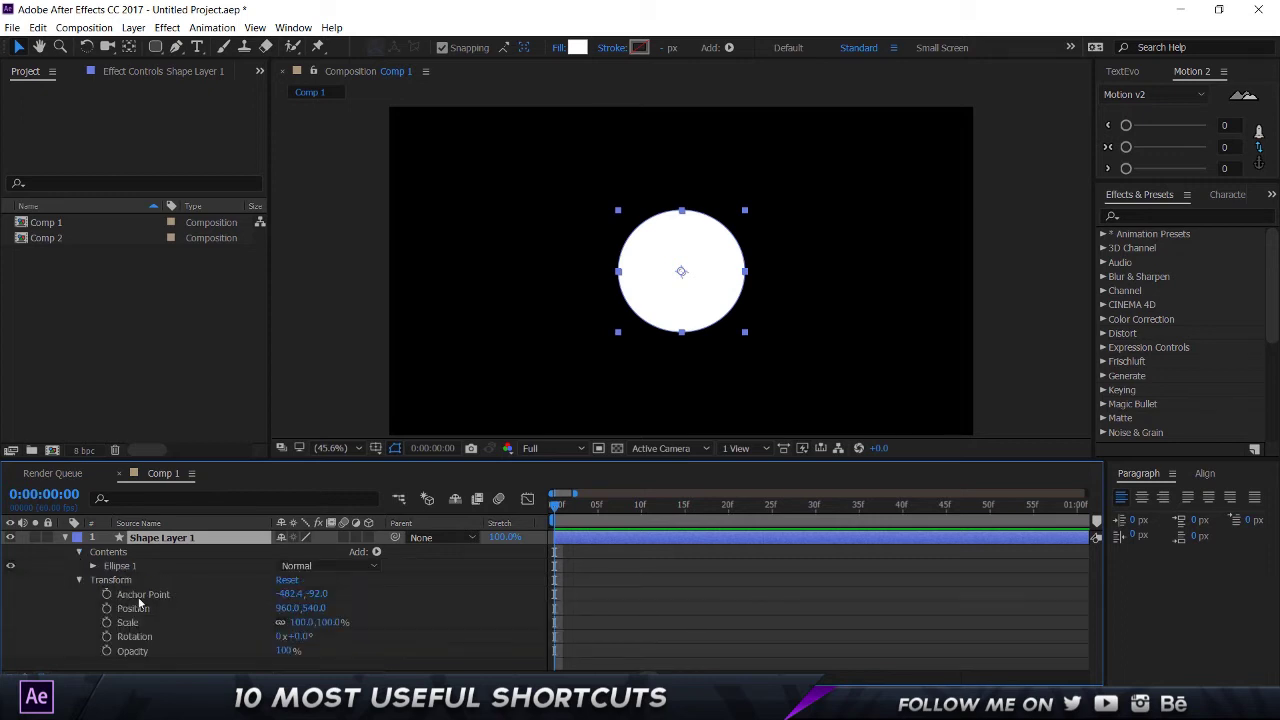
{"action": "left_click", "coordinate": [92, 566]}
{"action": "left_click", "coordinate": [79, 552]}
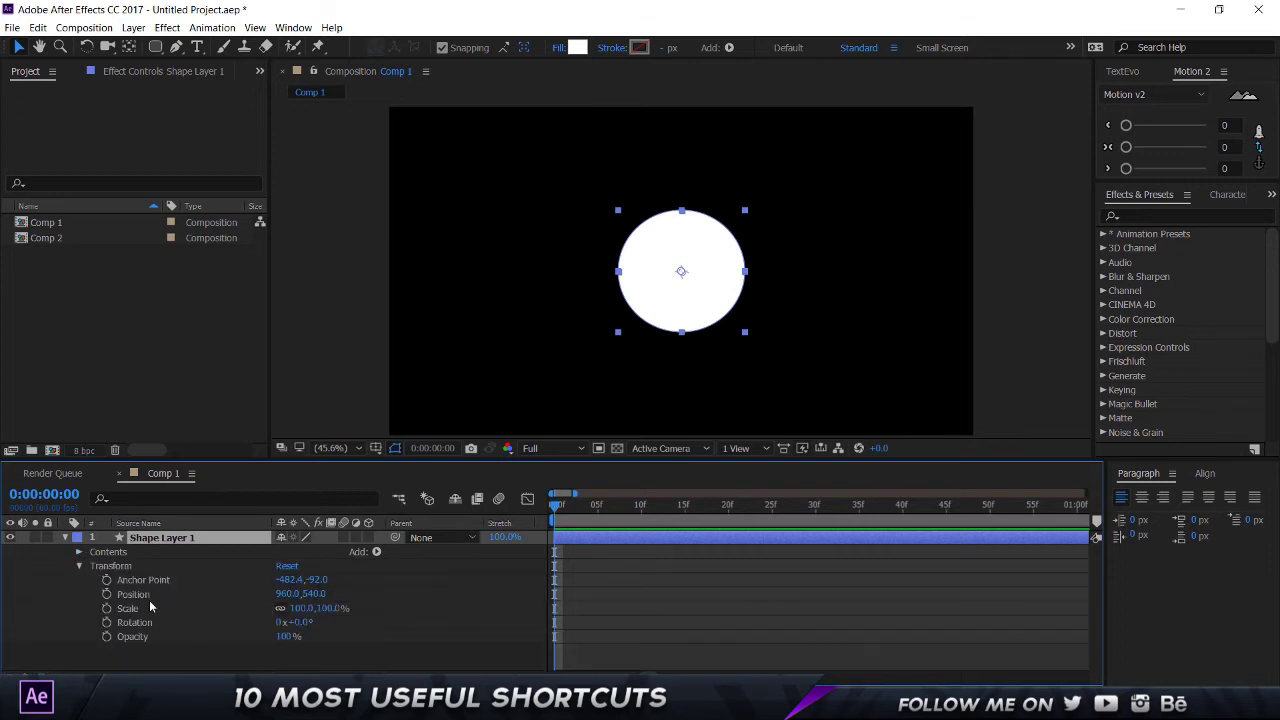
{"action": "left_click", "coordinate": [79, 566]}
{"action": "left_click", "coordinate": [87, 621]}
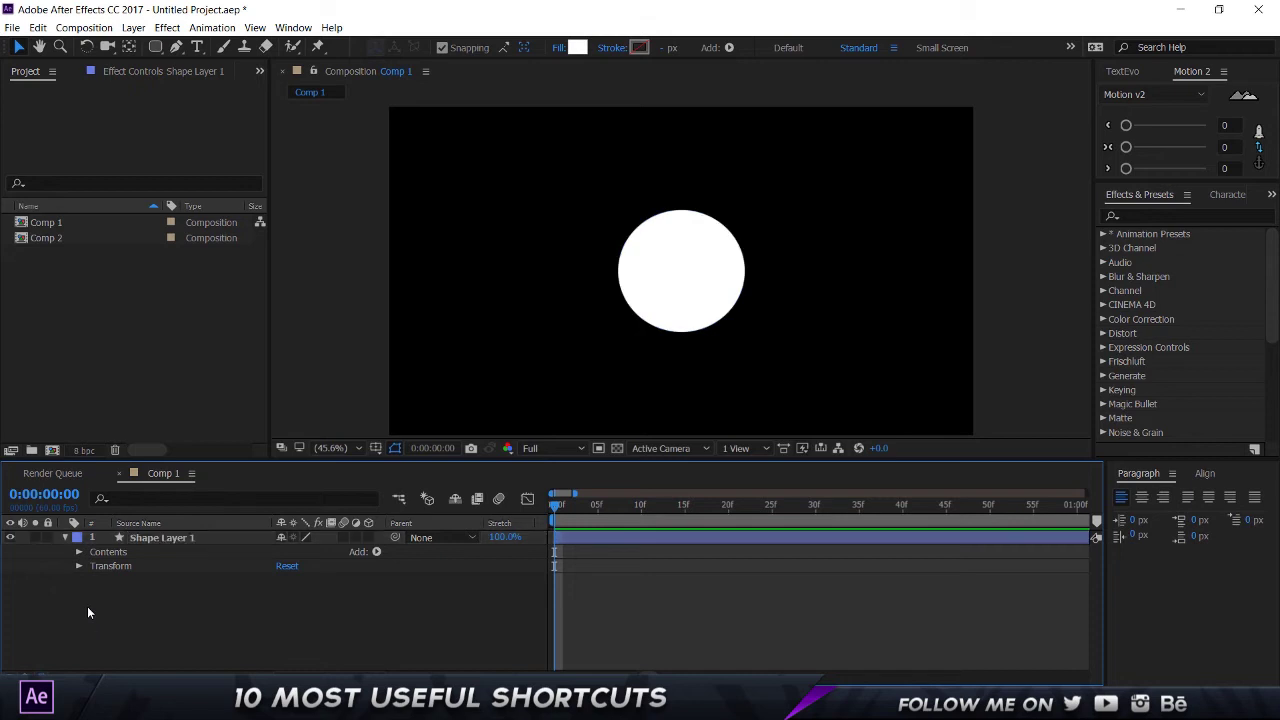
{"action": "left_click", "coordinate": [144, 540]}
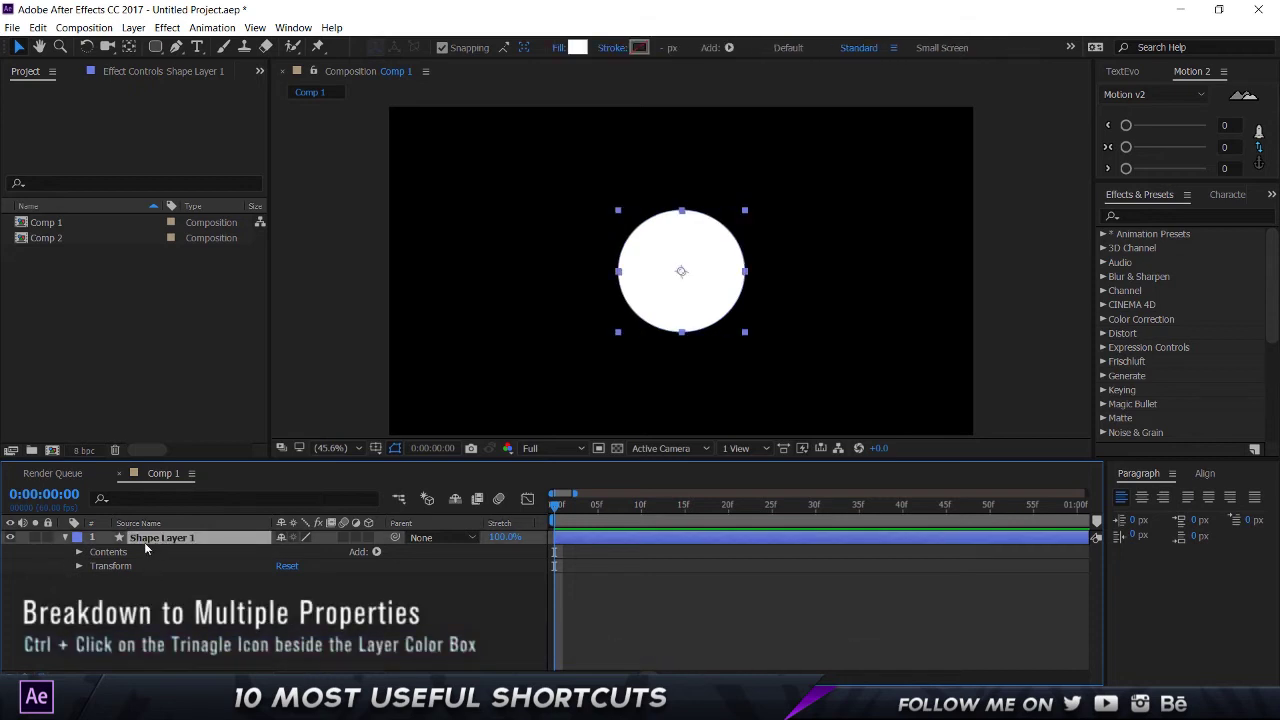
{"action": "left_click", "coordinate": [65, 538]}
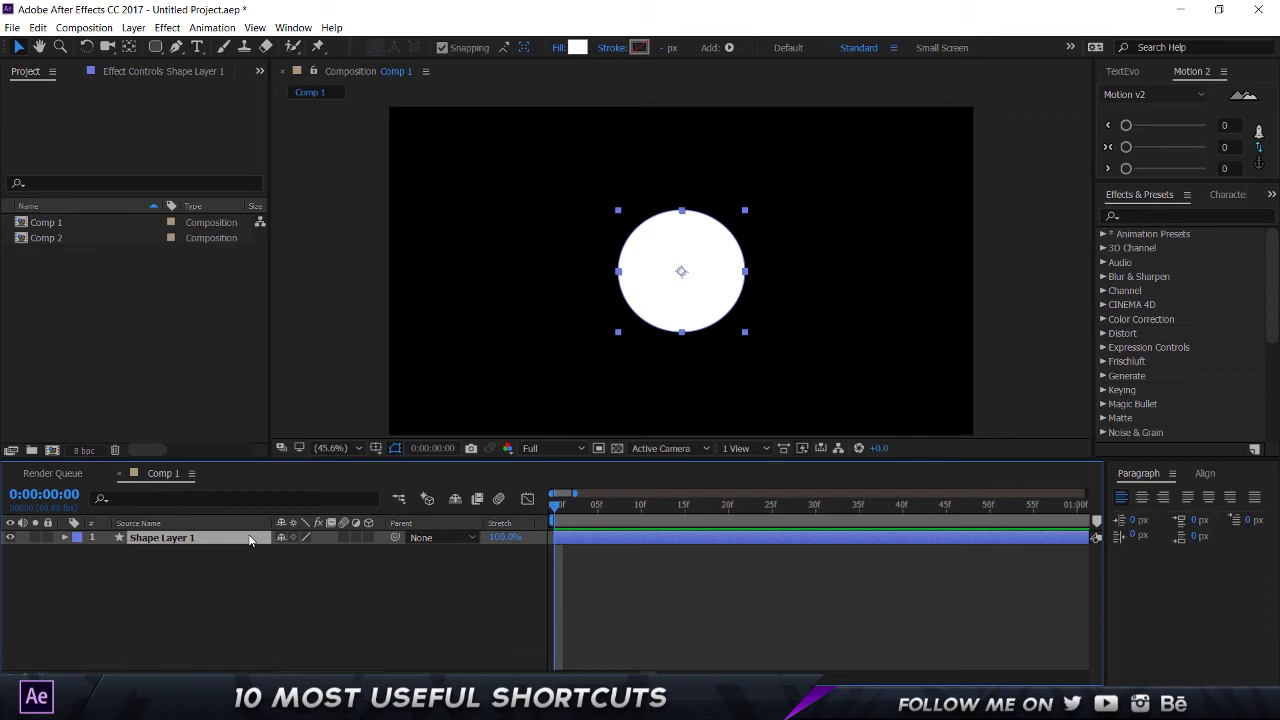
{"action": "left_click", "coordinate": [65, 537], "text": "ctrl"}
{"action": "scroll", "coordinate": [195, 579], "scroll_direction": "down", "scroll_amount": 6}
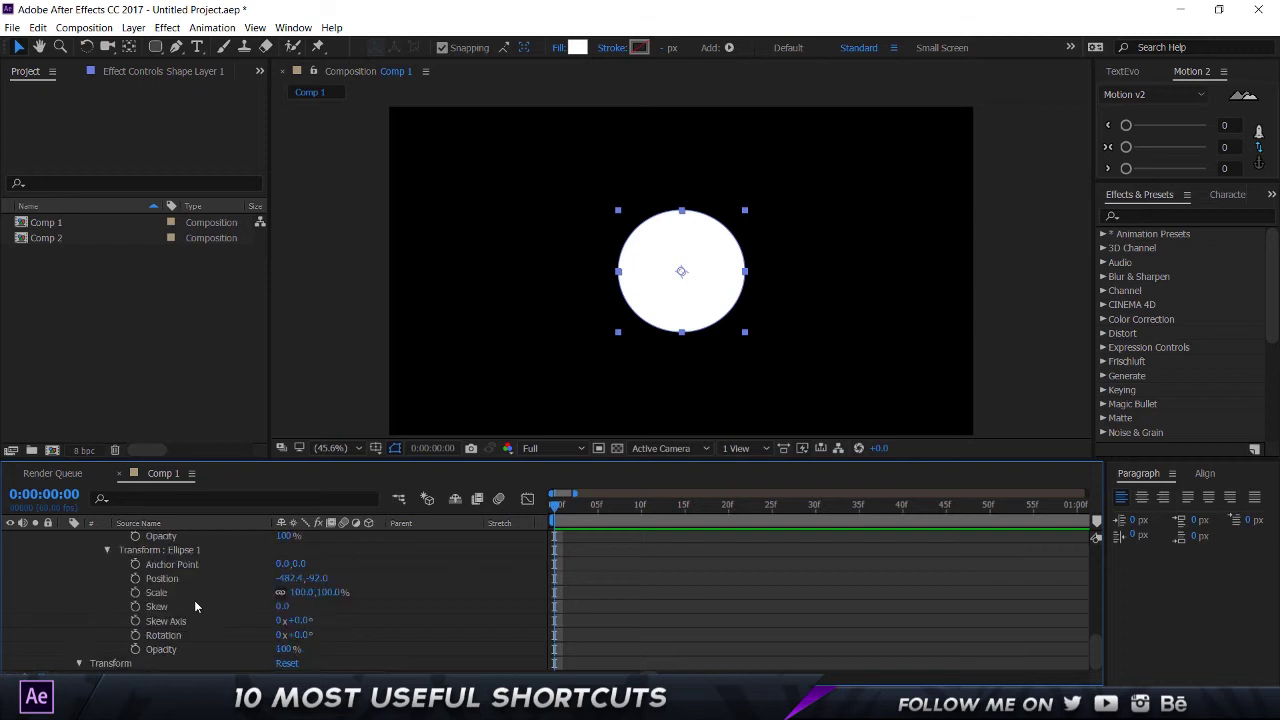
{"action": "scroll", "coordinate": [194, 600], "scroll_direction": "up", "scroll_amount": 6}
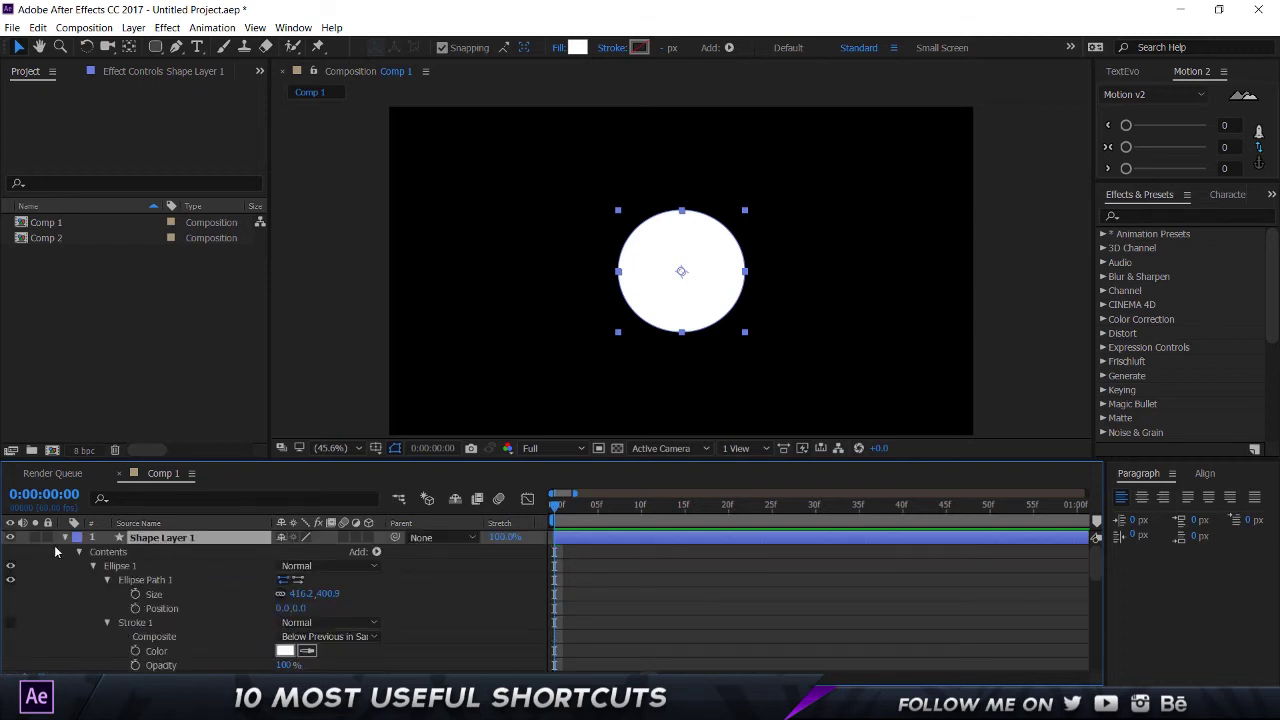
{"action": "left_click", "coordinate": [65, 537]}
- Zoom the timeline out and drag Shape Layer 1's start to 0:00:00:48
{"action": "left_click", "coordinate": [178, 610]}
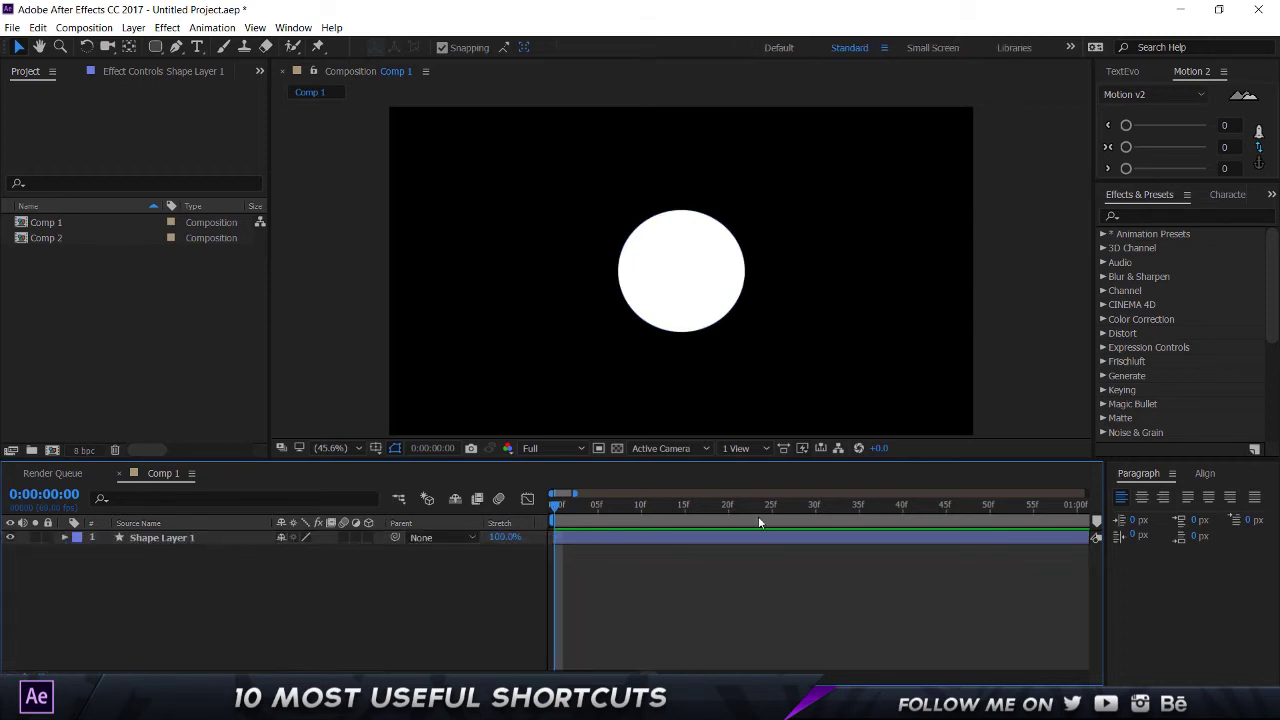
{"action": "left_click", "coordinate": [210, 535]}
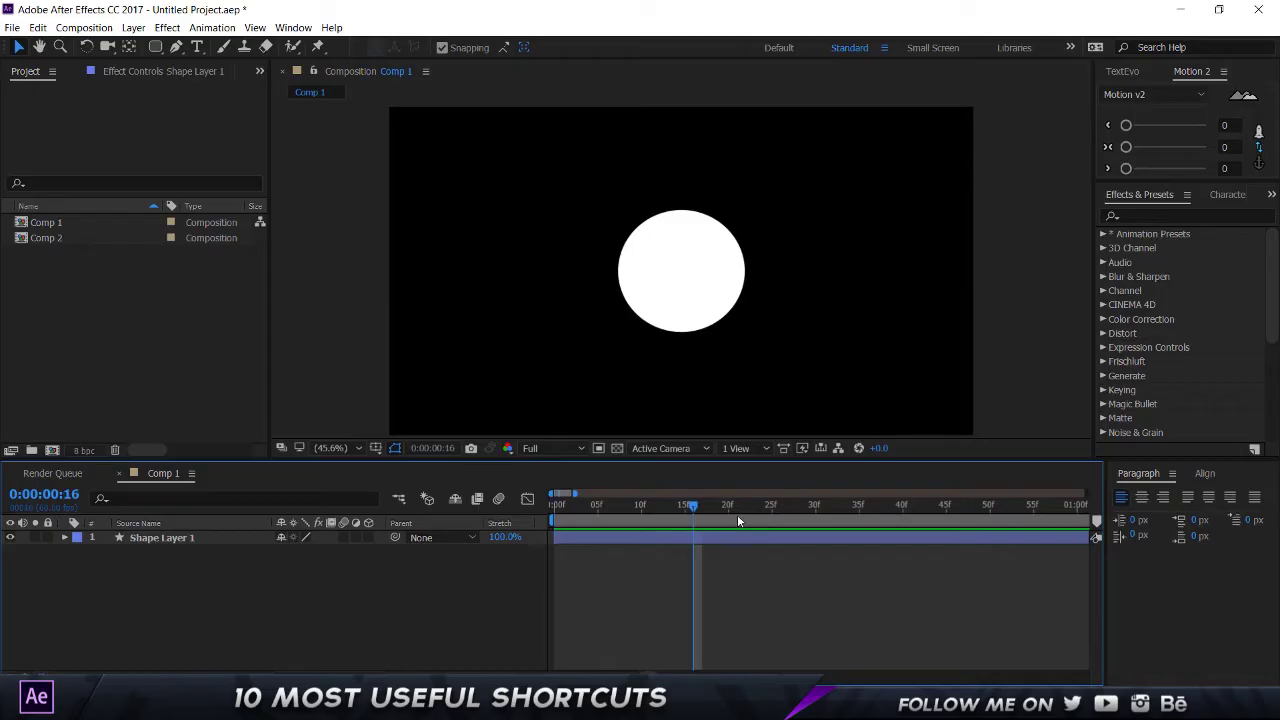
{"action": "key", "text": "minus"}
{"action": "key", "text": "minus"}
{"action": "key", "text": "minus"}
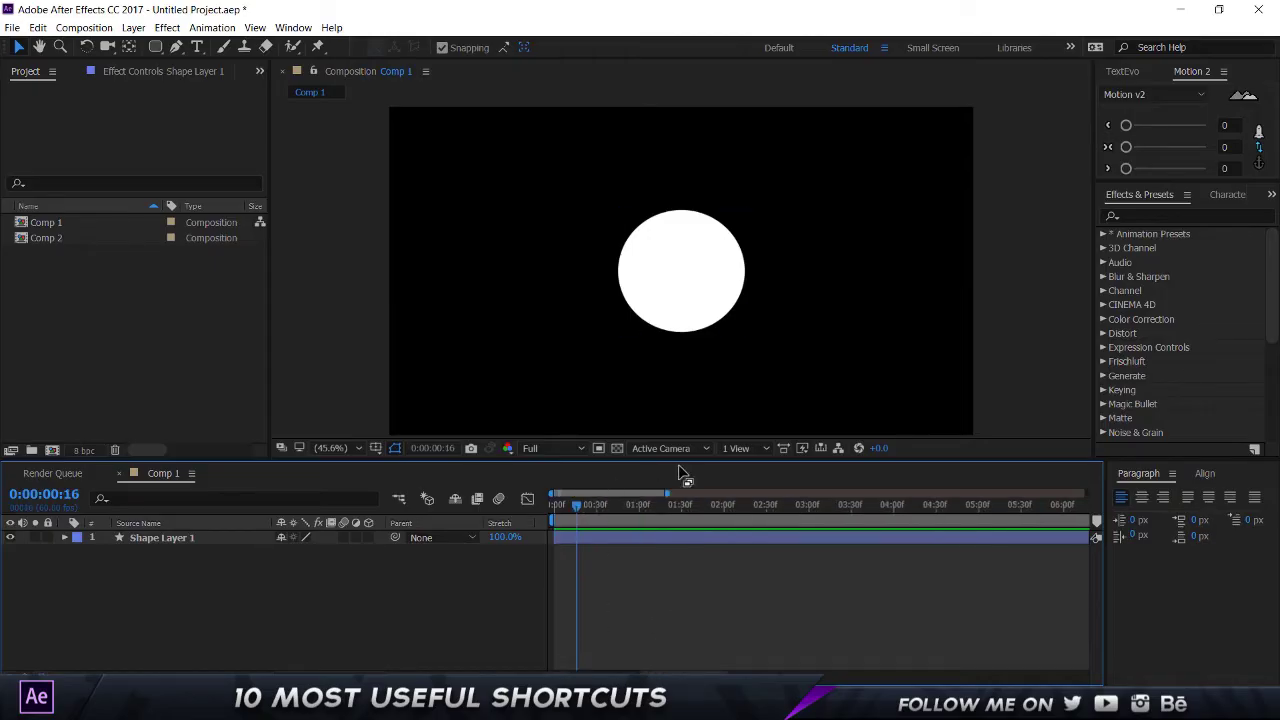
{"action": "left_click", "coordinate": [590, 537]}
{"action": "mouse_move", "coordinate": [577, 510]}
{"action": "left_mouse_down"}
{"action": "mouse_move", "coordinate": [537, 501]}
{"action": "mouse_move", "coordinate": [622, 510]}
{"action": "left_mouse_up"}
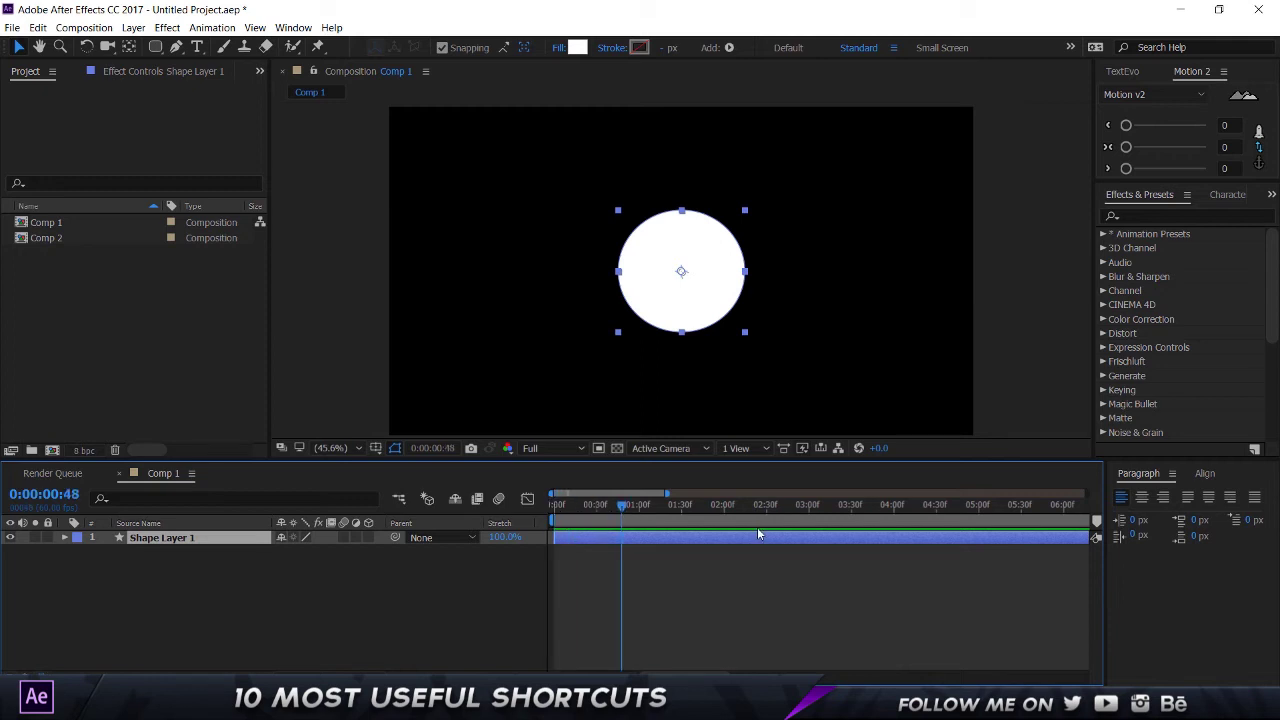
{"action": "left_click_drag", "start_coordinate": [557, 539], "coordinate": [622, 538]}
{"action": "left_click", "coordinate": [684, 576]}
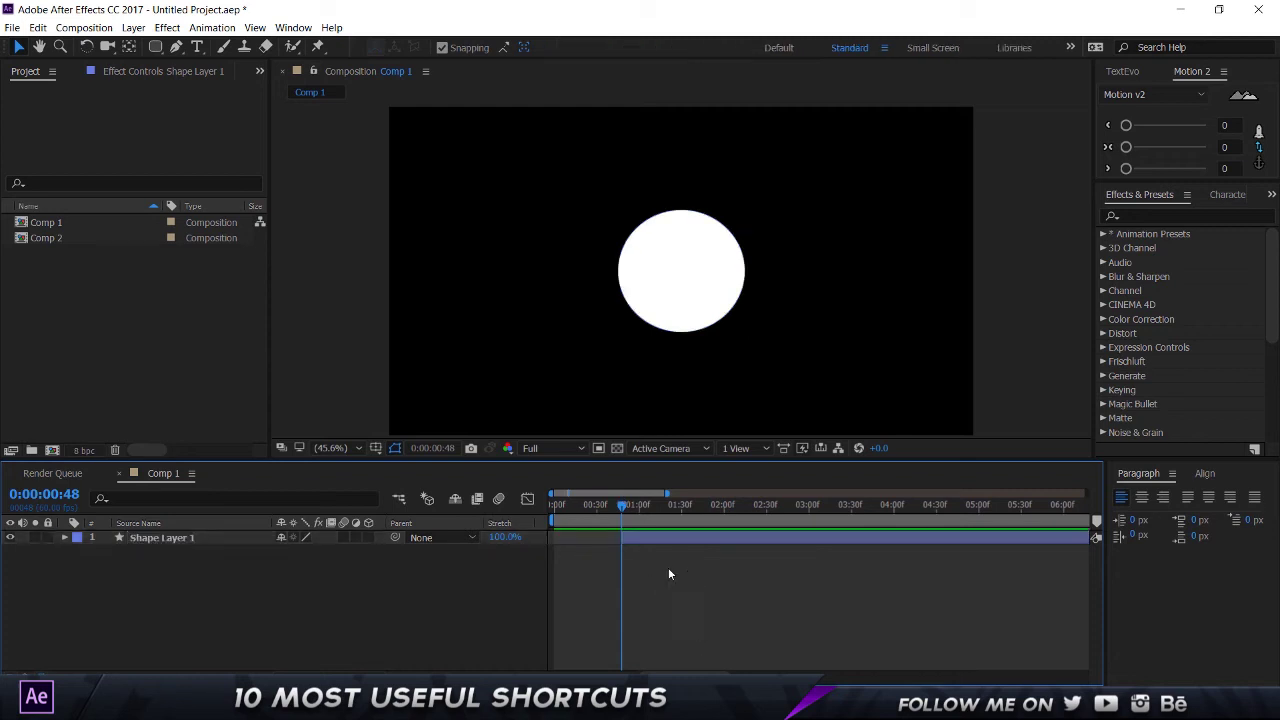
- Trim the layer's start with Alt+[ and its end at 0:00:01:56 with Alt+]
{"action": "key", "text": "ctrl+a"}
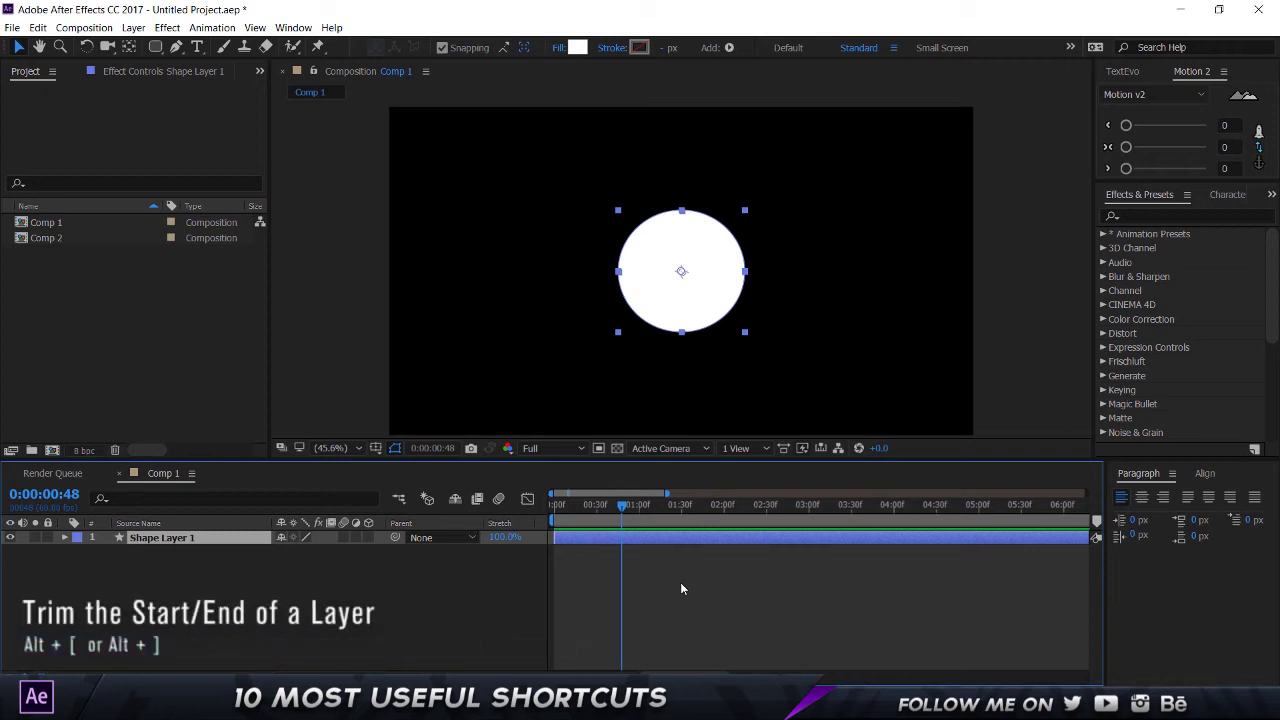
{"action": "key", "text": "alt+bracketleft"}
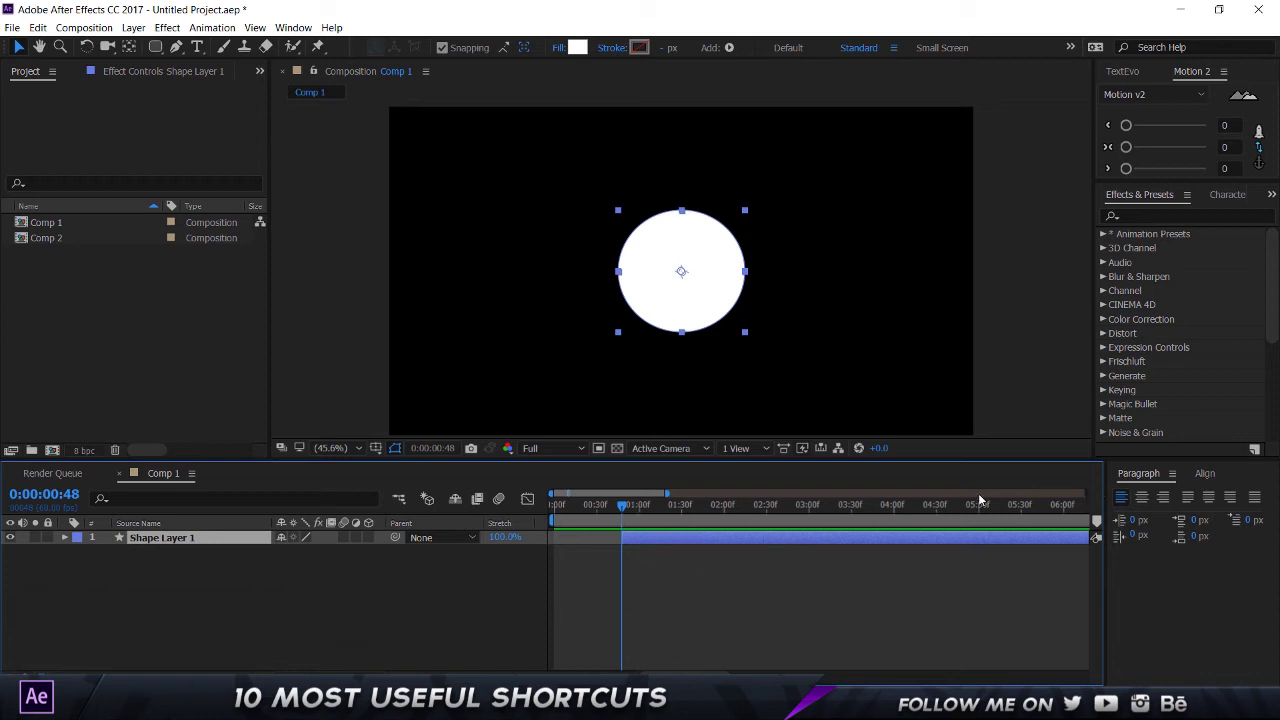
{"action": "left_click", "coordinate": [720, 506]}
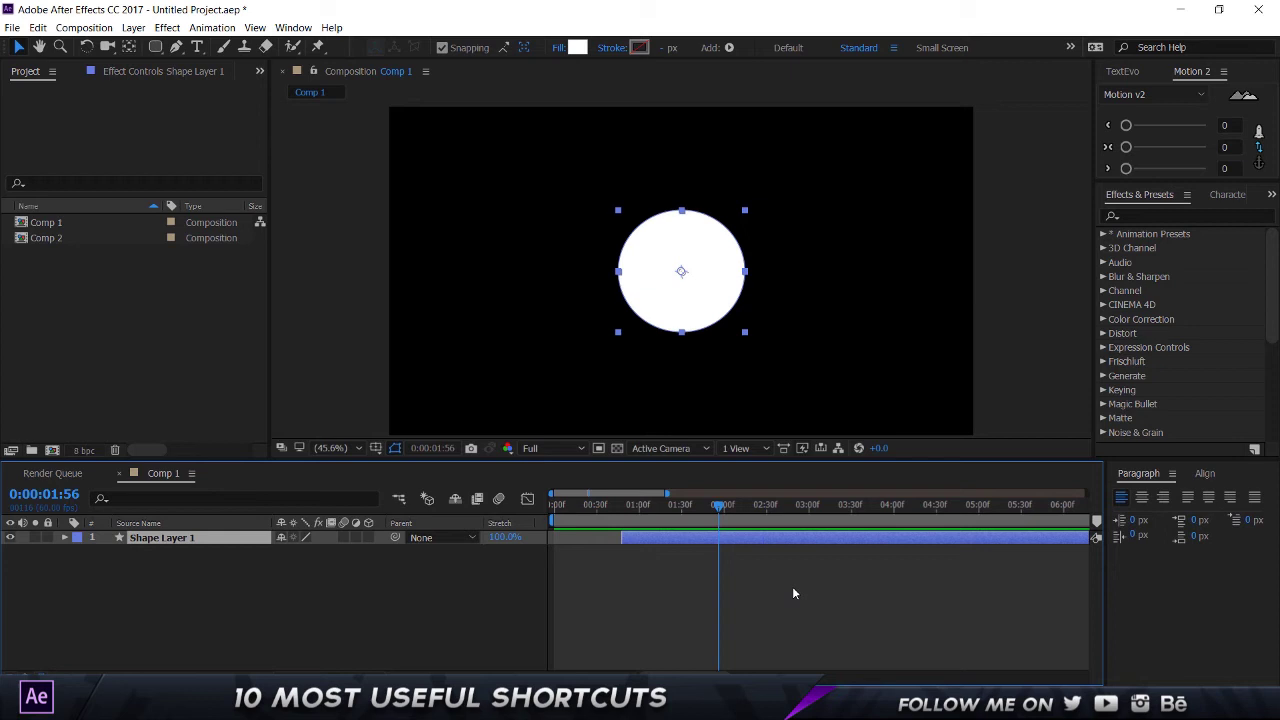
{"action": "key", "text": "alt+bracketright"}
- Preview the wiggling circle from the first frame
{"action": "left_click", "coordinate": [597, 565]}
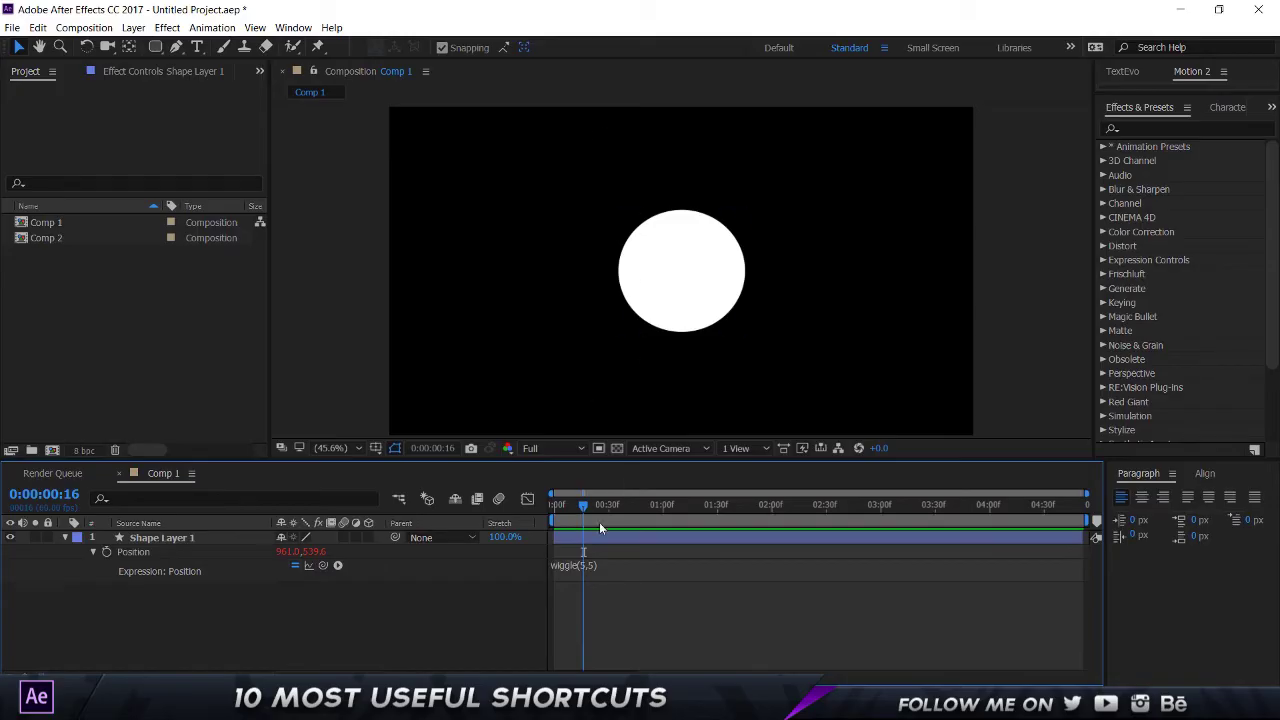
{"action": "left_click", "coordinate": [575, 538]}
{"action": "key", "text": "Home"}
{"action": "key", "text": "space"}
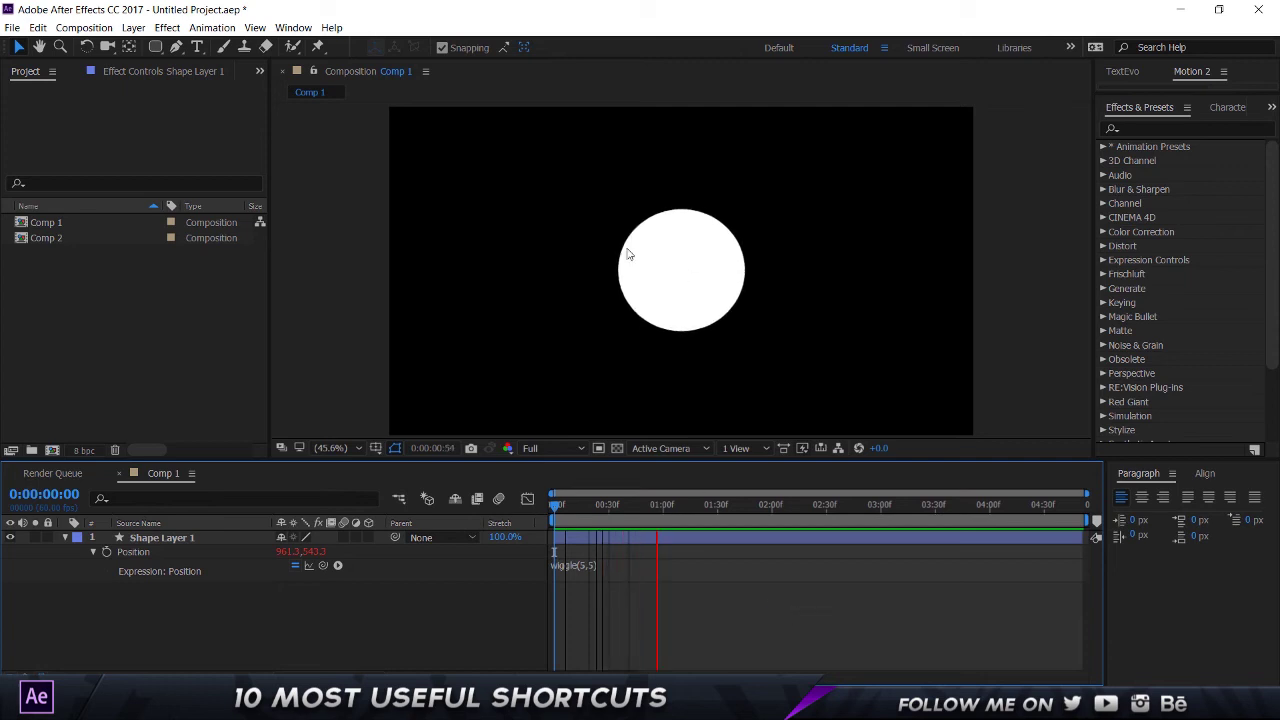
{"action": "key", "text": "space"}
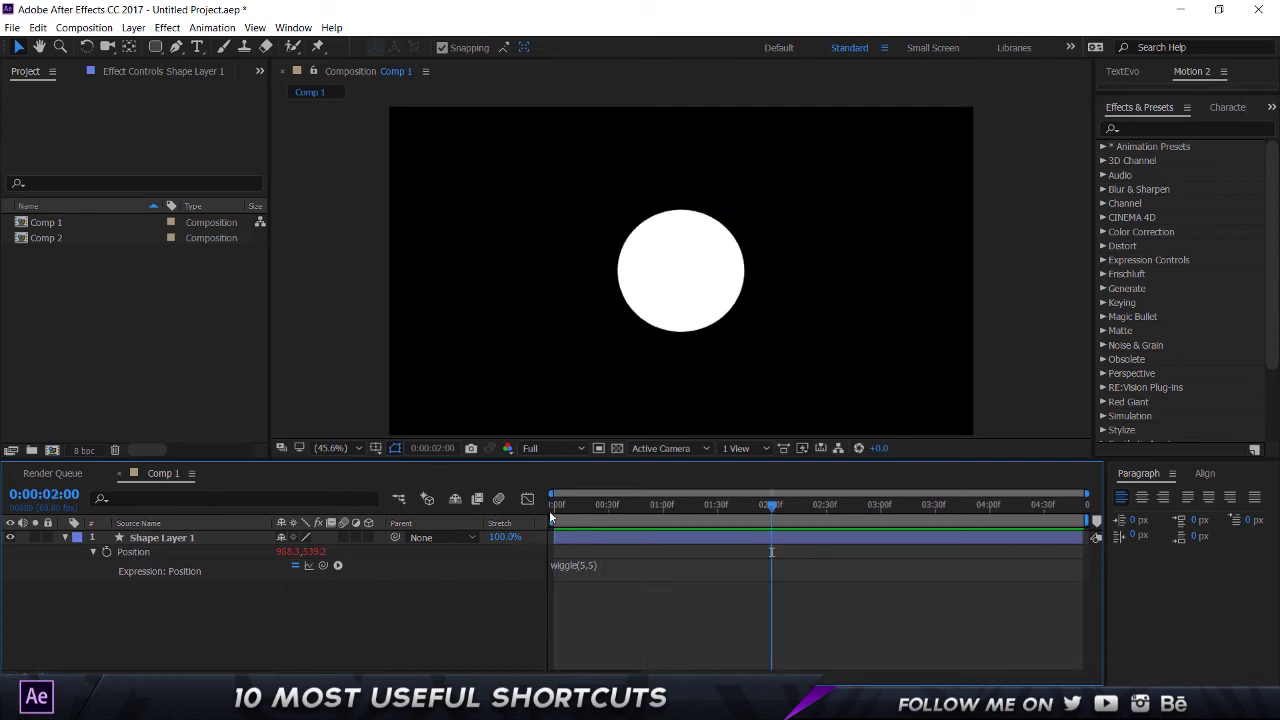
{"action": "key", "text": "Home"}
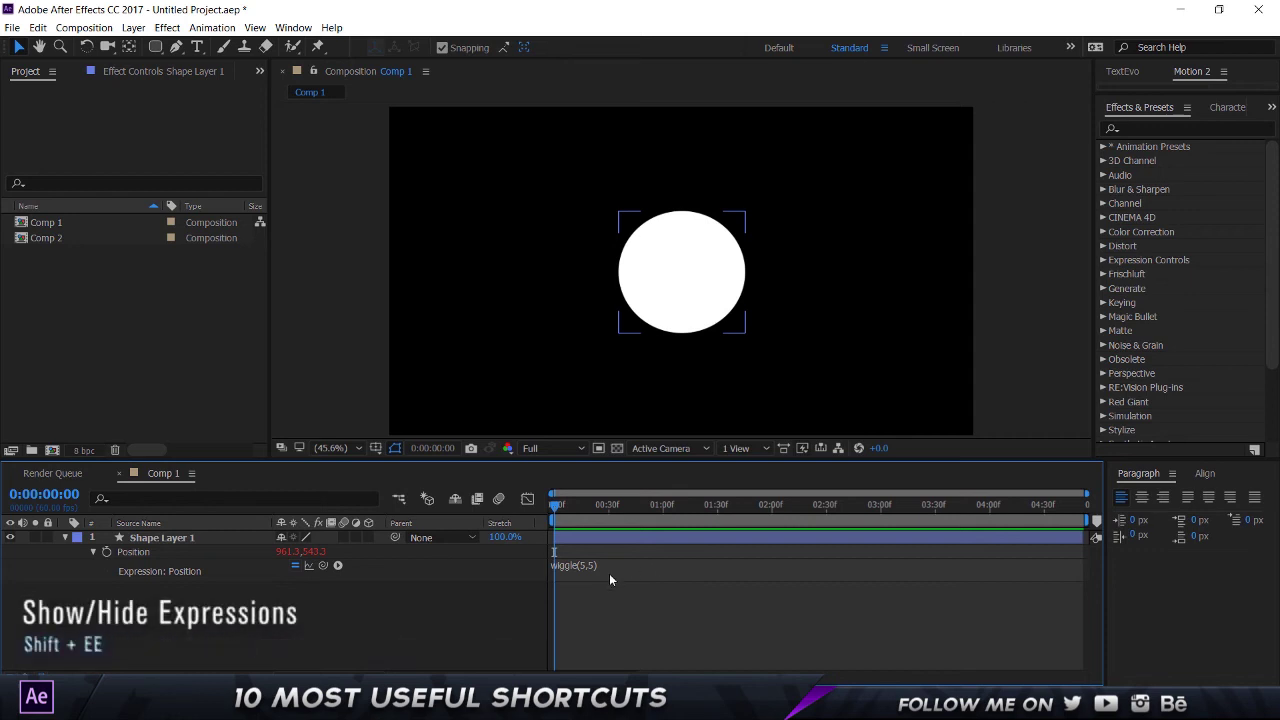
- Toggle the Position property and its wiggle(5,5) expression with P and E
{"action": "key", "text": "e"}
{"action": "key", "text": "e"}
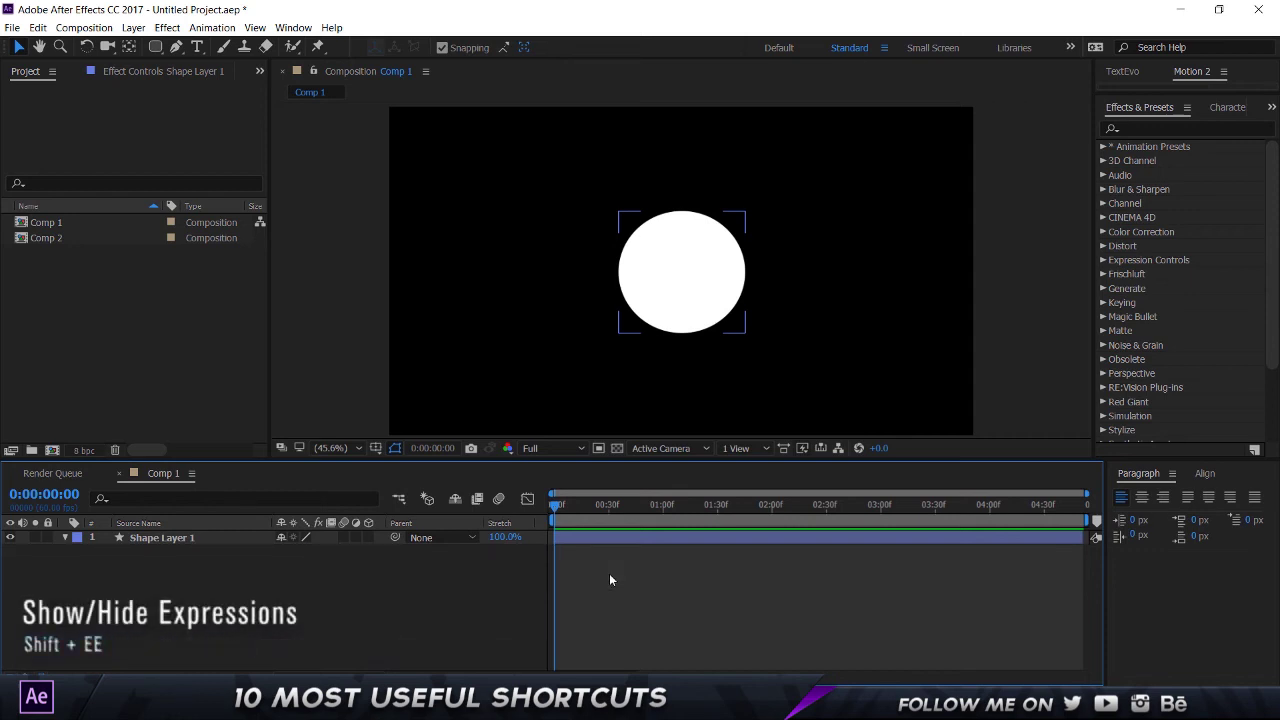
{"action": "left_click", "coordinate": [469, 552]}
{"action": "left_click", "coordinate": [157, 539]}
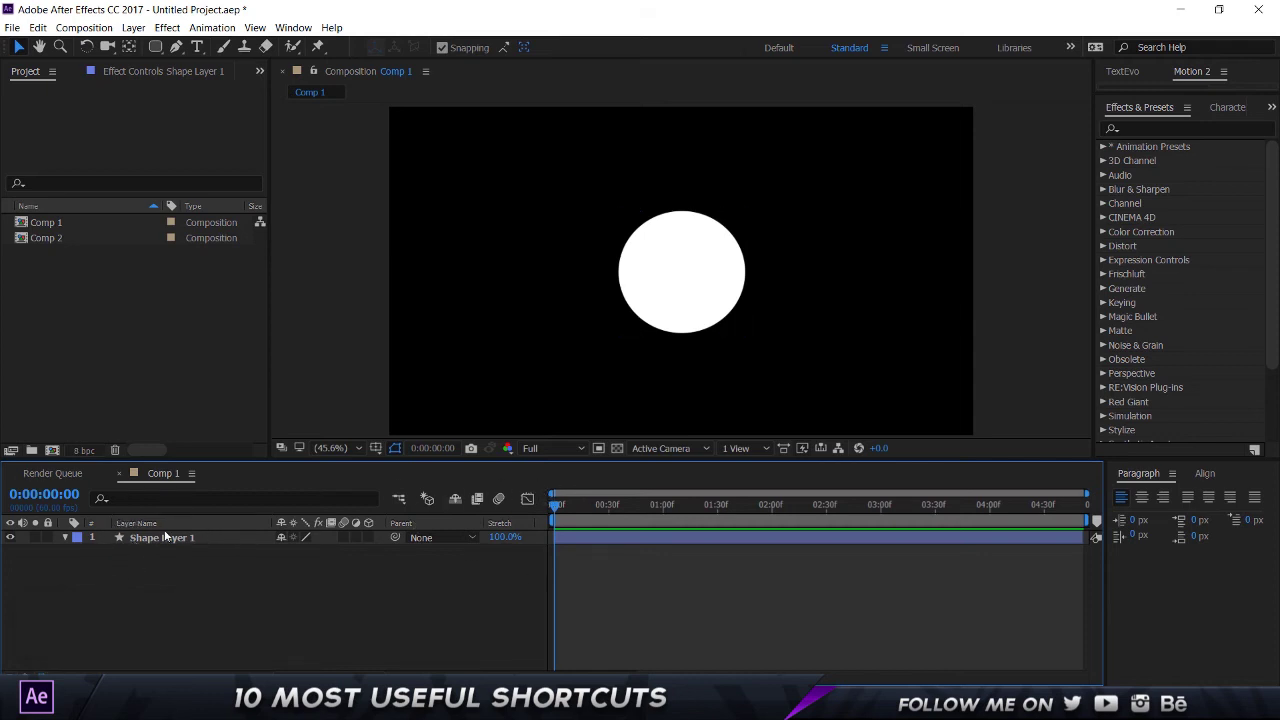
{"action": "left_click", "coordinate": [160, 537]}
{"action": "key", "text": "p"}
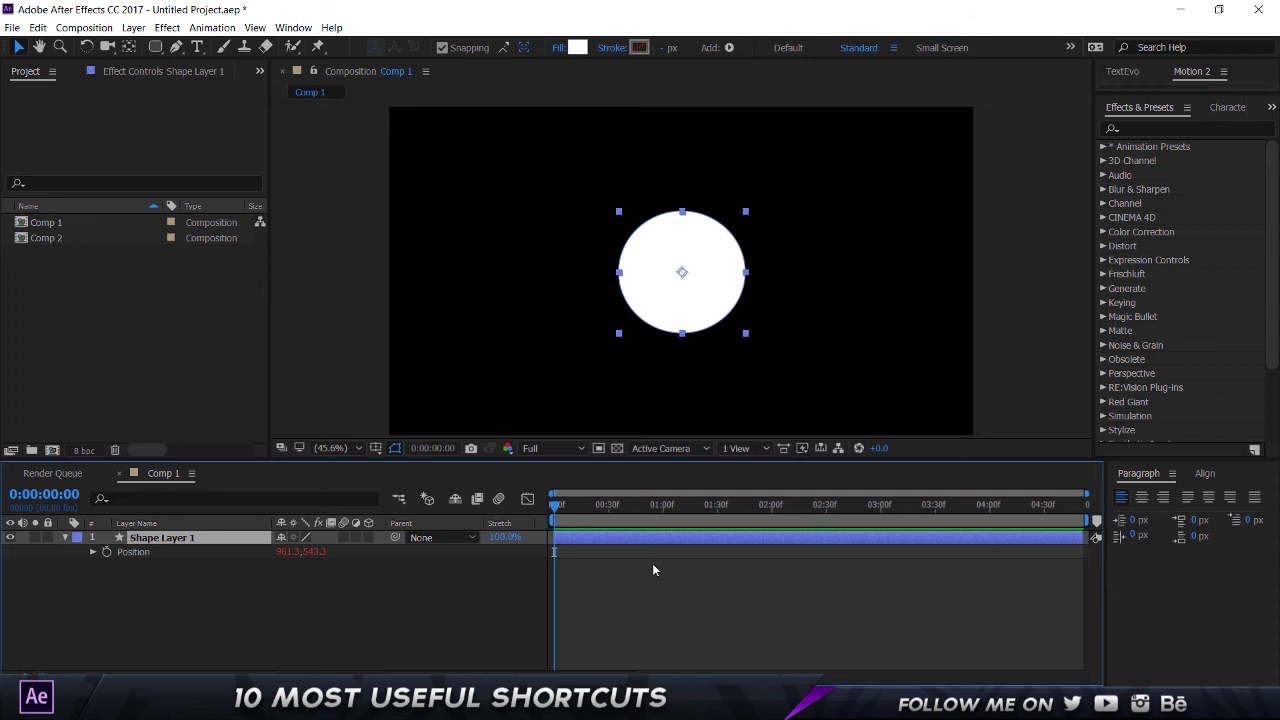
{"action": "key", "text": "p"}
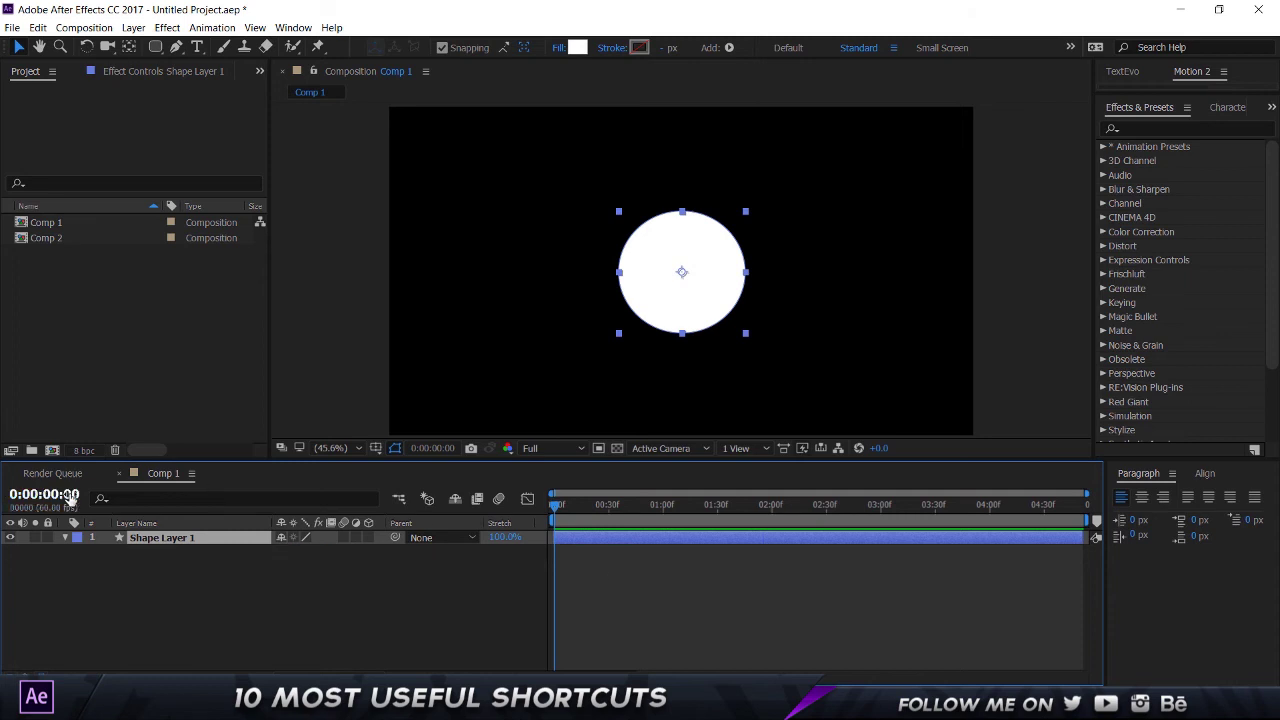
{"action": "key", "text": "e"}
{"action": "key", "text": "e"}
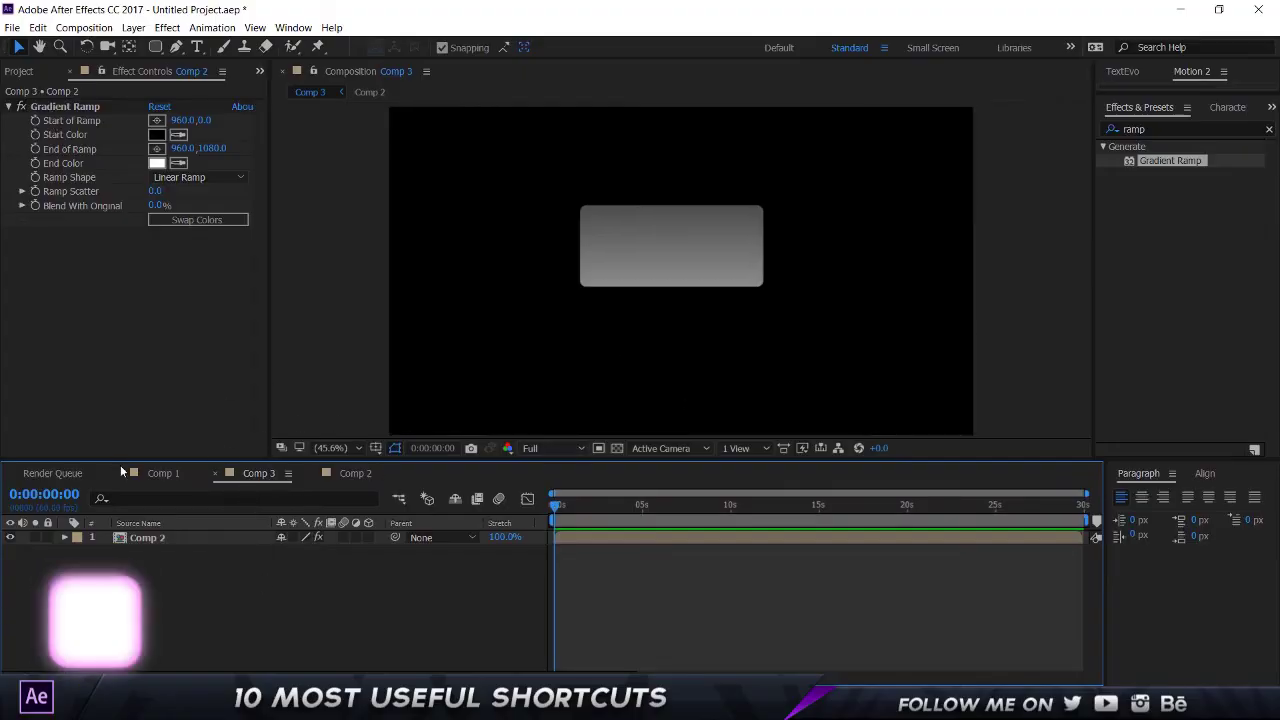
- Open Comp 2 from its nested layer, then jump between Comp 3 and Comp 2 with Shift+Esc
{"action": "left_click", "coordinate": [172, 545]}
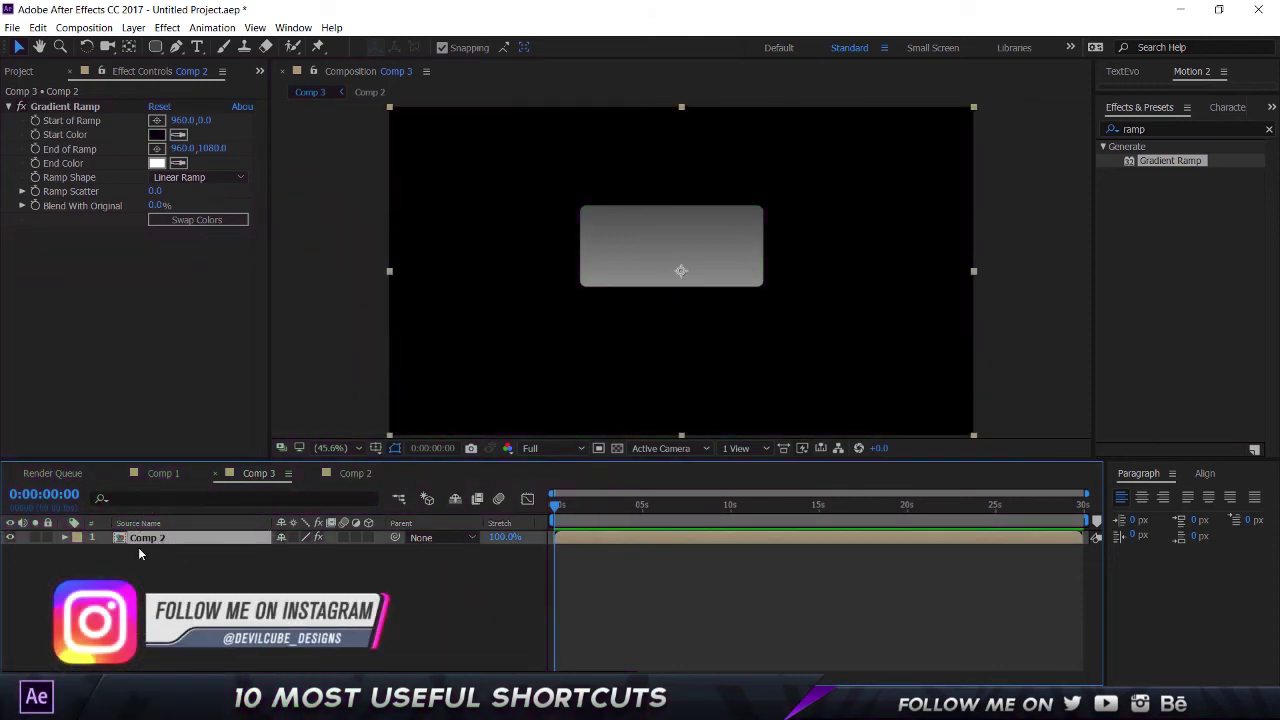
{"action": "left_click", "coordinate": [348, 476]}
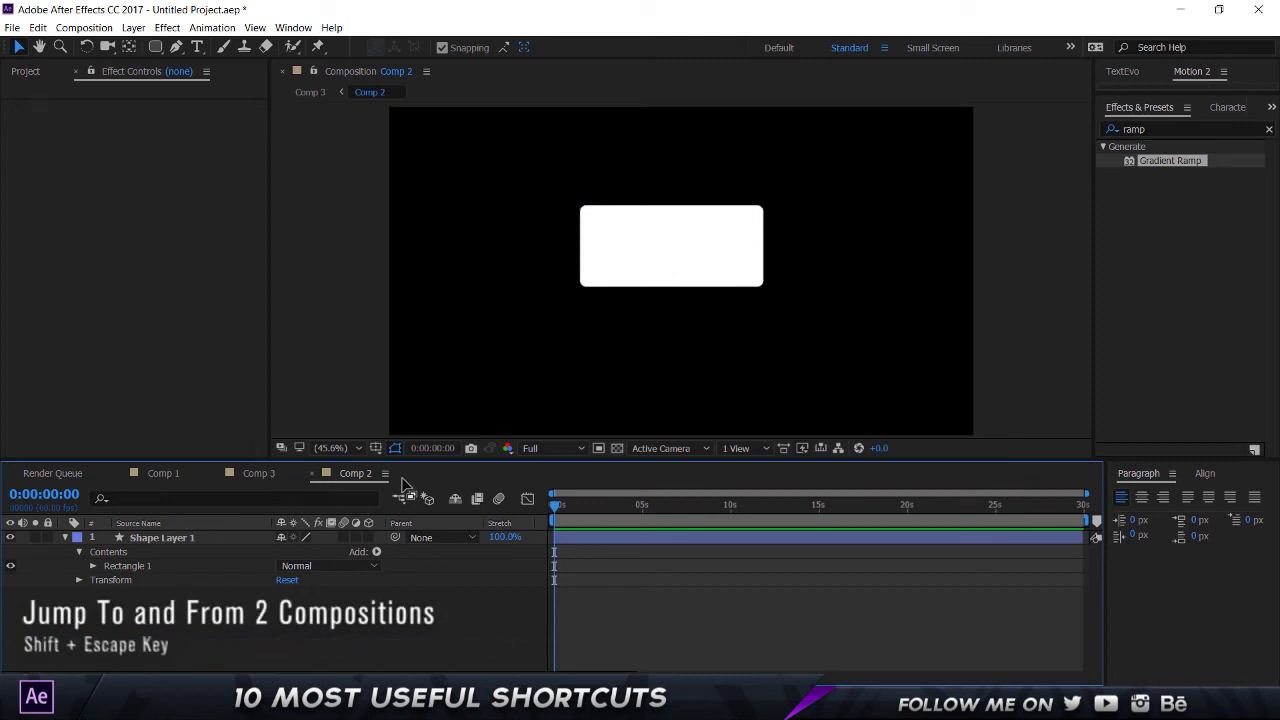
{"action": "key", "text": "shift+Escape"}
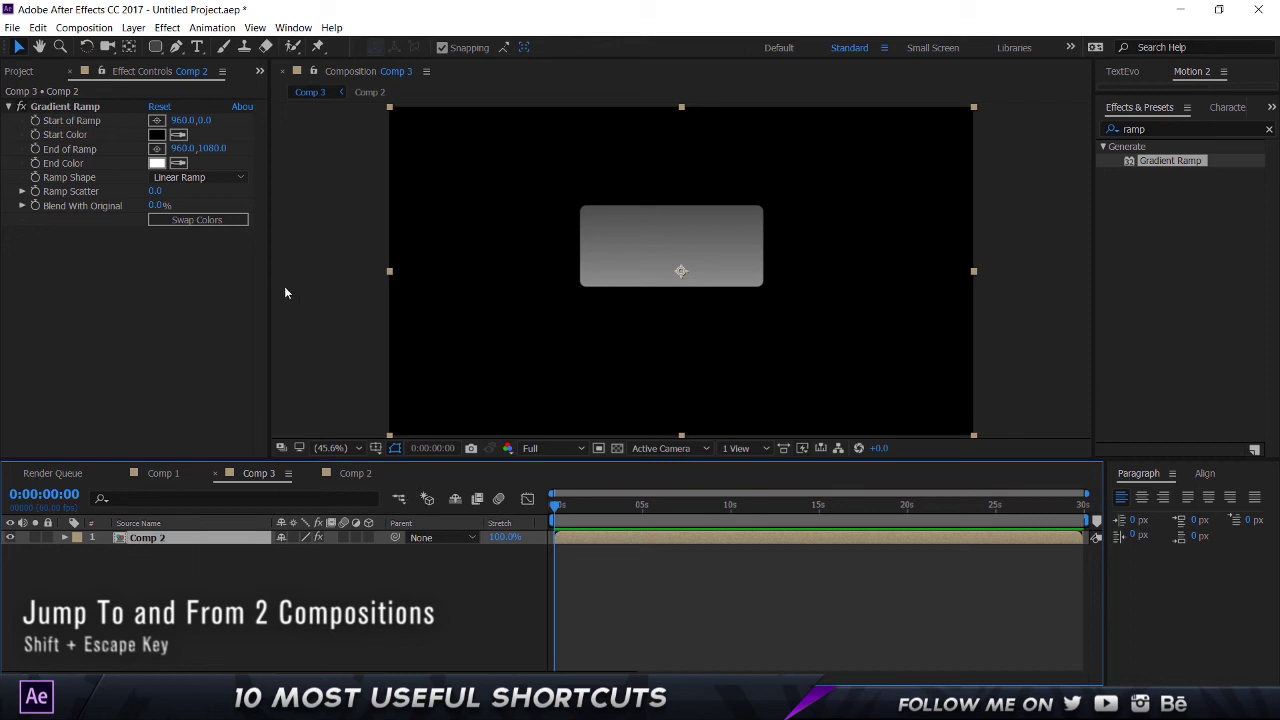
{"action": "key", "text": "shift+Escape"}
{"action": "key", "text": "shift+Escape"}
{"action": "key", "text": "shift+Escape"}
{"action": "key", "text": "shift+Escape"}
{"action": "key", "text": "shift+Escape"}
{"action": "key", "text": "shift+Escape"}
{"action": "key", "text": "shift+Escape"}
{"action": "key", "text": "shift+Escape"}
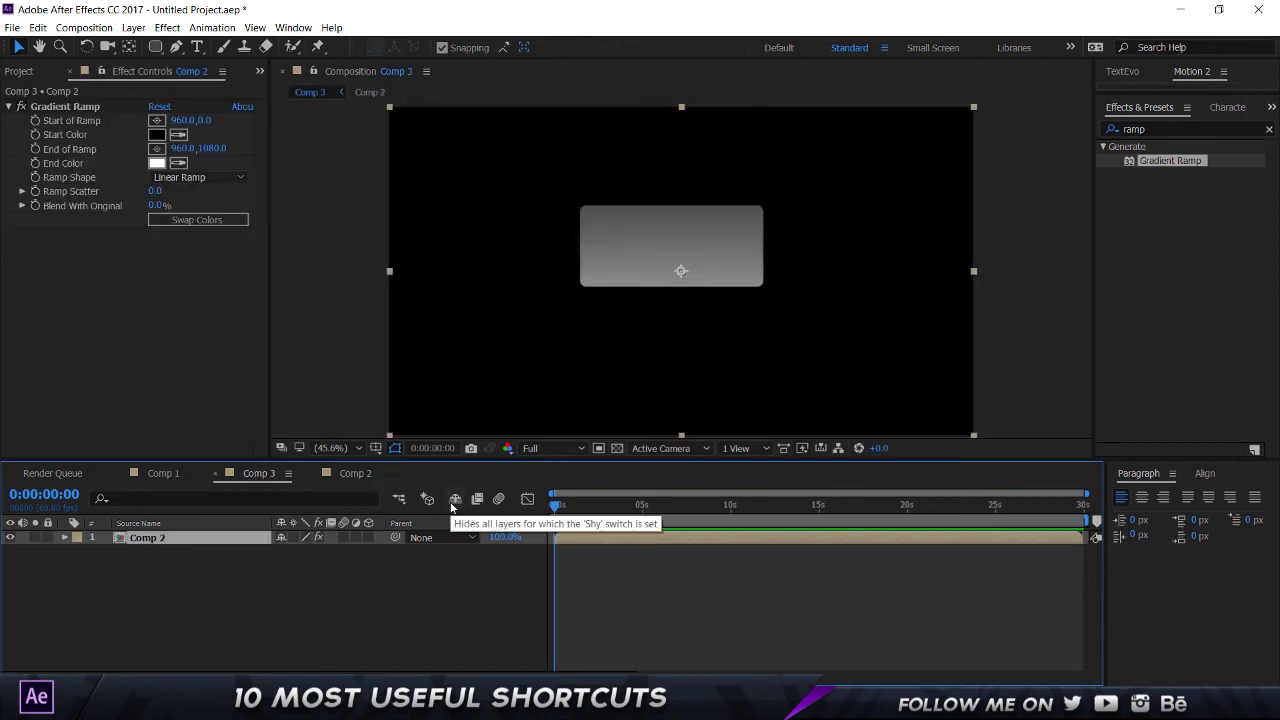
{"action": "key", "text": "shift+Escape"}
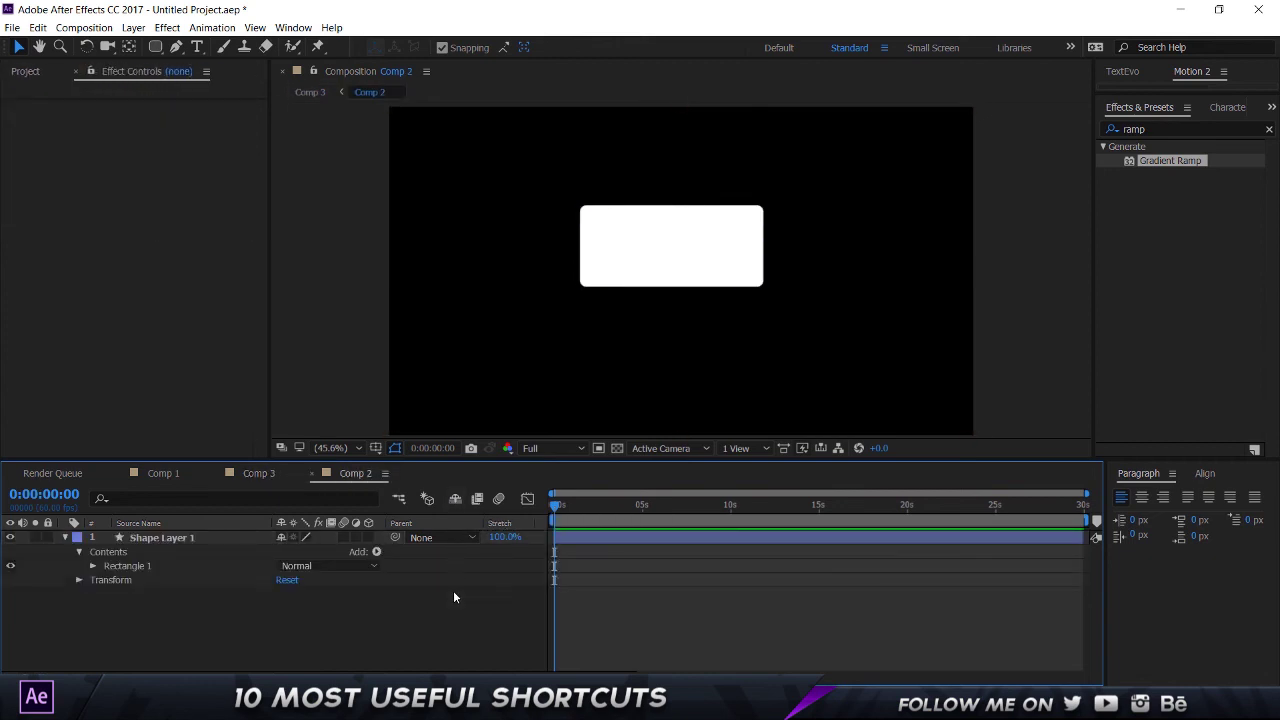